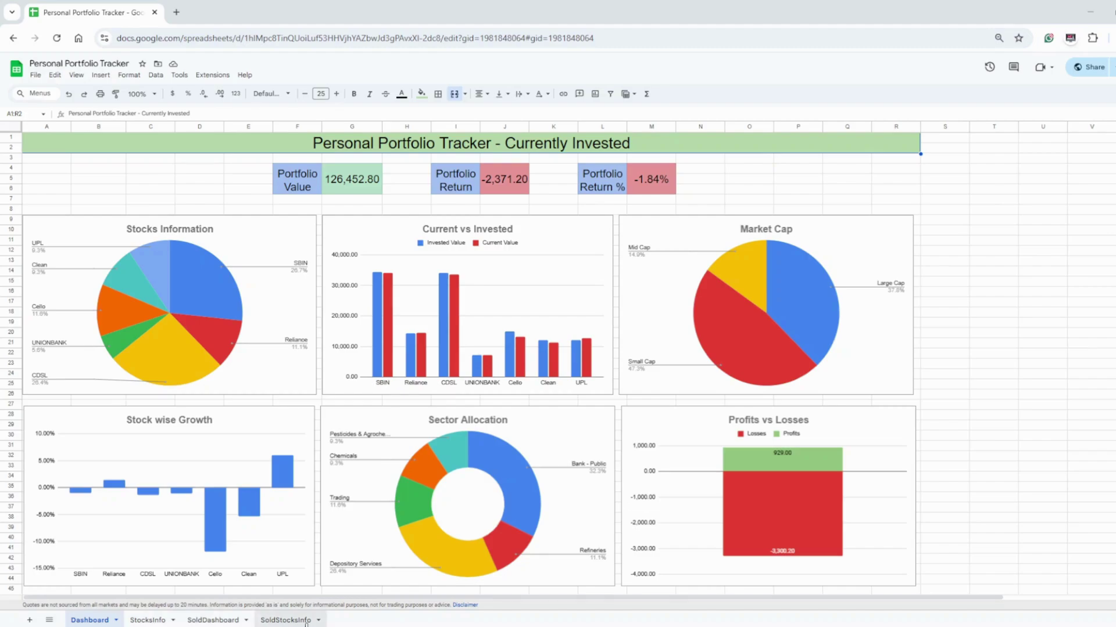
Open the SoldStocksInfo sheet listing the seven sold stocks
click(294, 622)
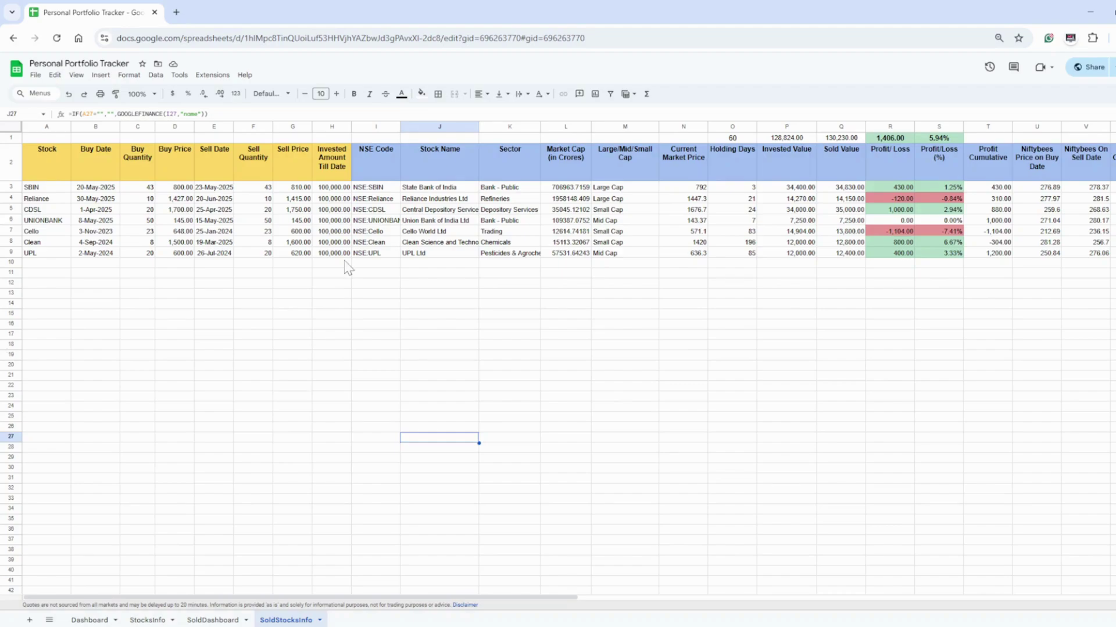
Scroll across SoldStocksInfo to review the pivot summaries
drag(398, 598, 556, 604)
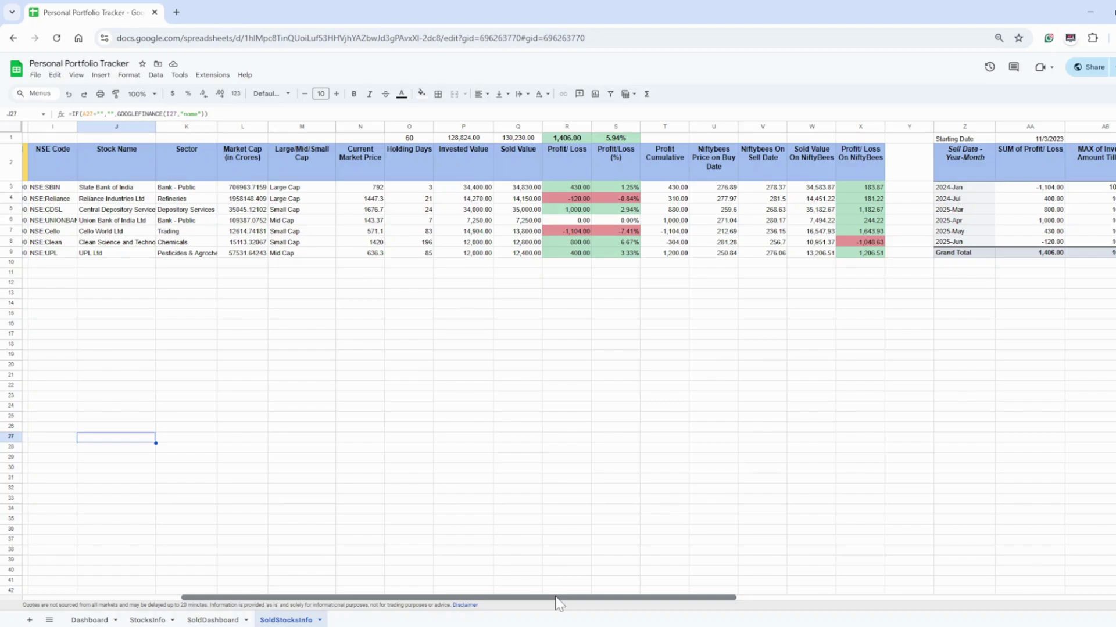
drag(556, 605, 892, 604)
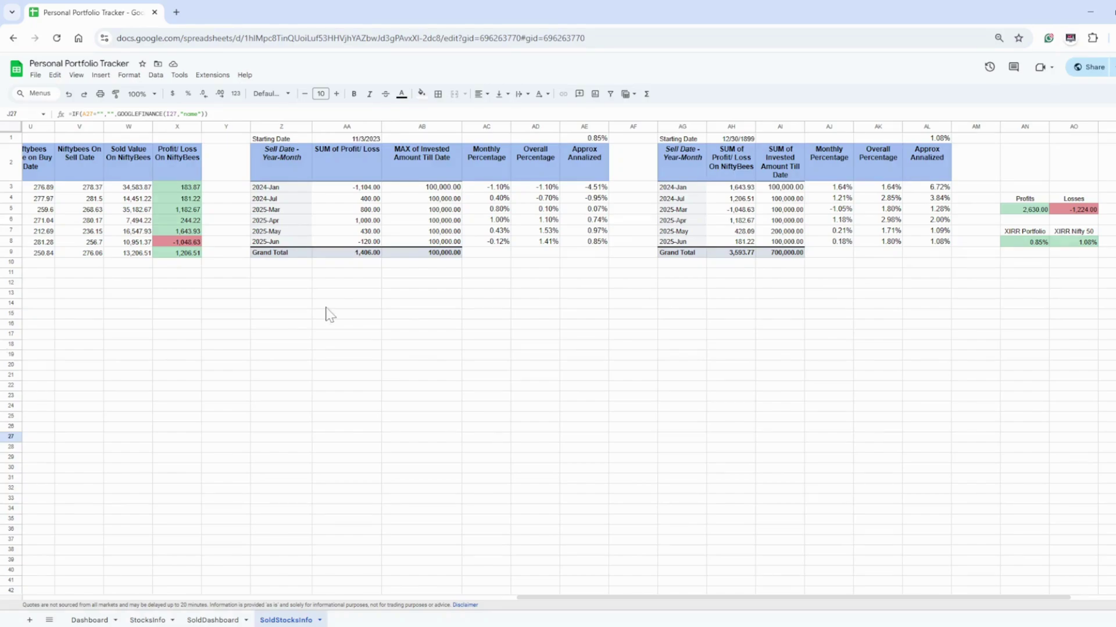
scroll(330, 314, left, 2)
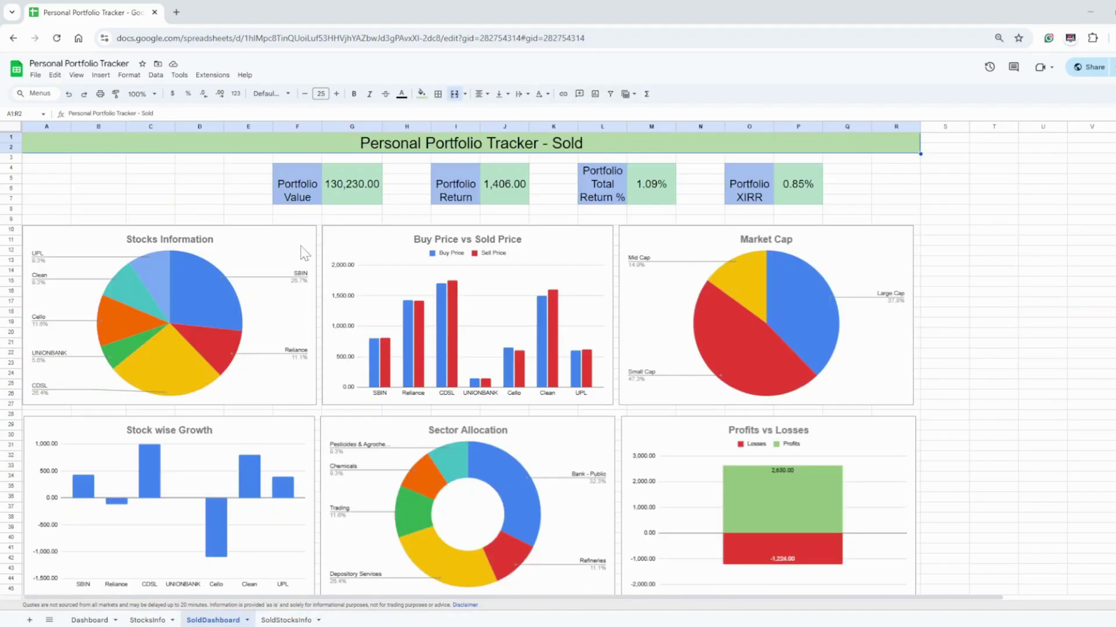
key(ctrl+shift+Page_Up)
click(440, 301)
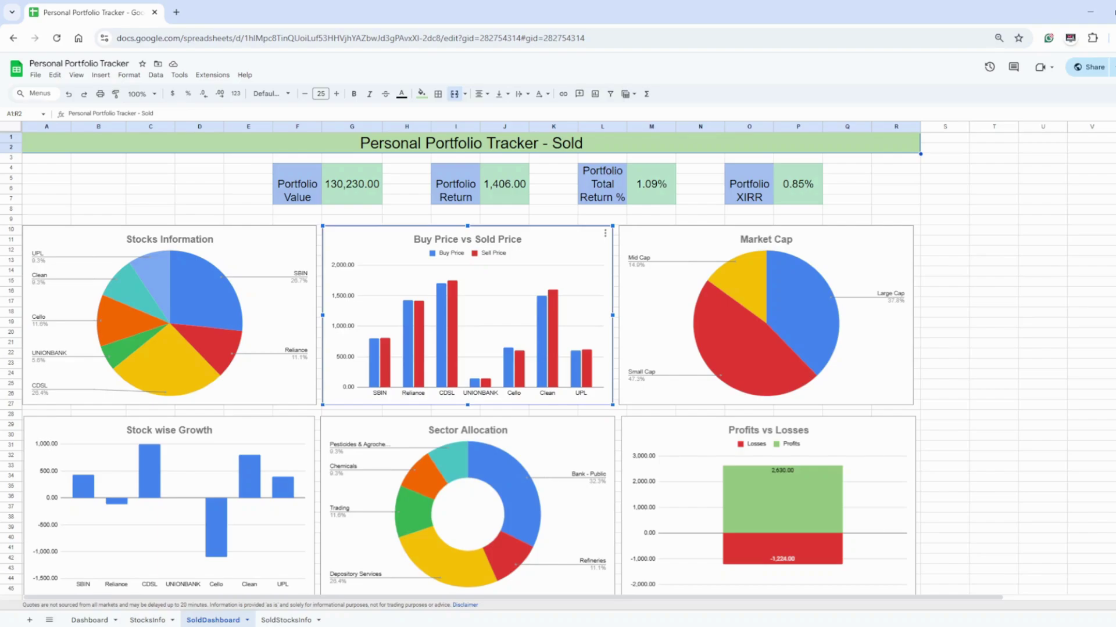
scroll(790, 410, down, 10)
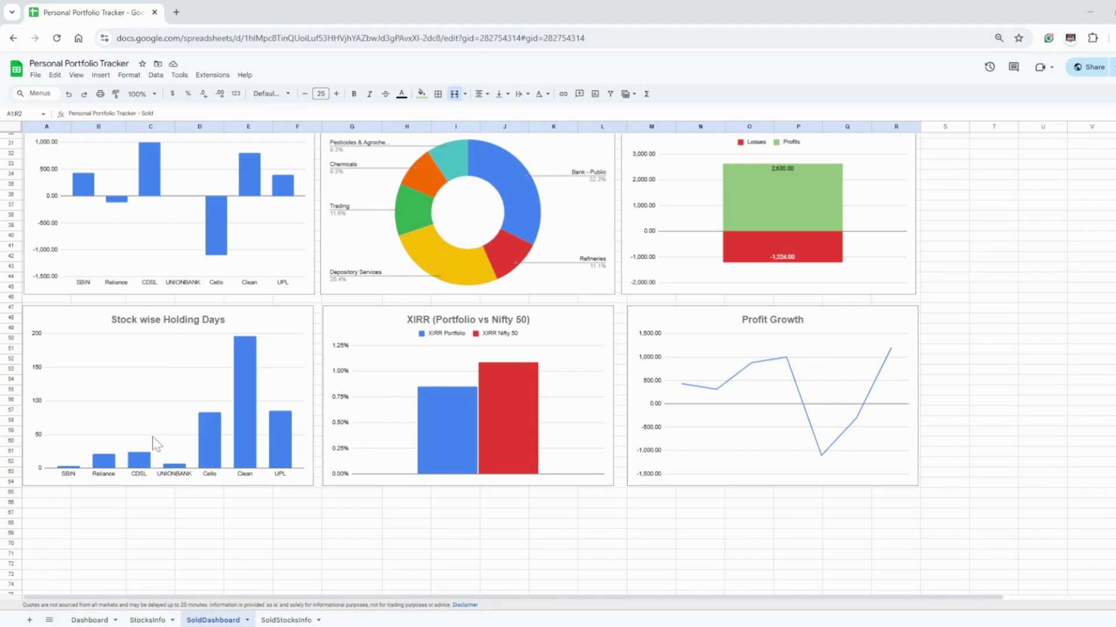
Read the Stock wise Holding Days chart's bar values, then return to SoldStocksInfo
click(242, 381)
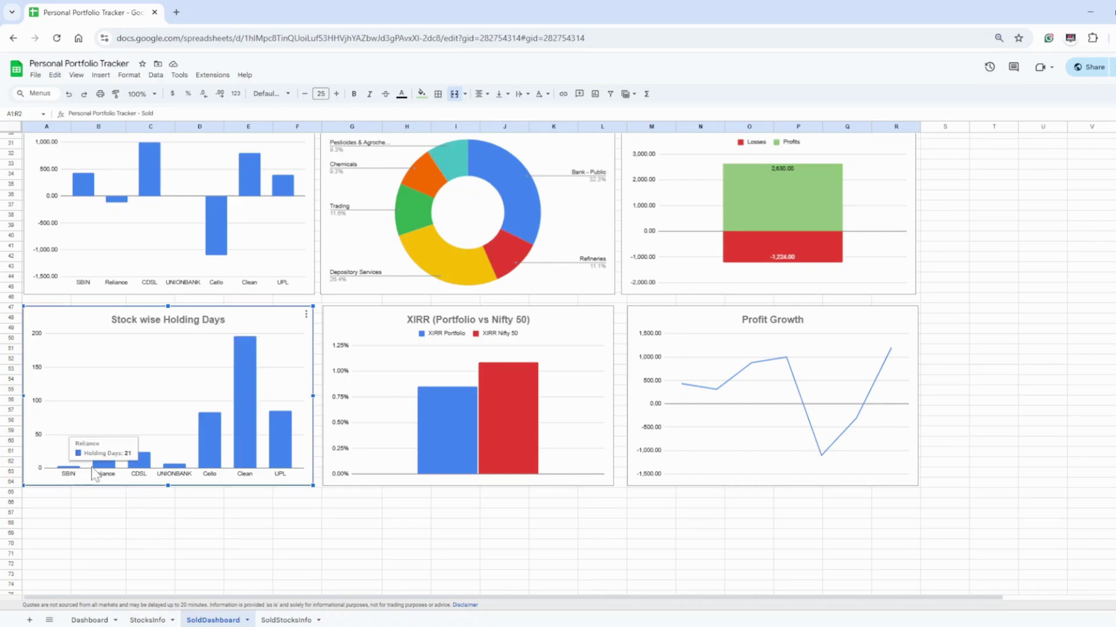
mouse_move(69, 469)
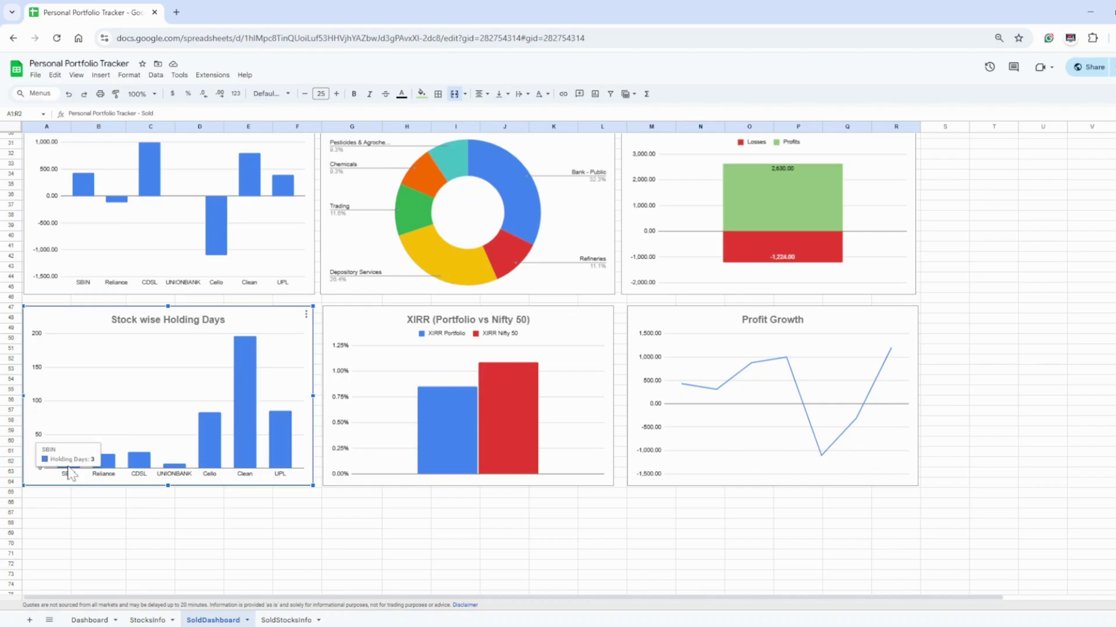
mouse_move(213, 463)
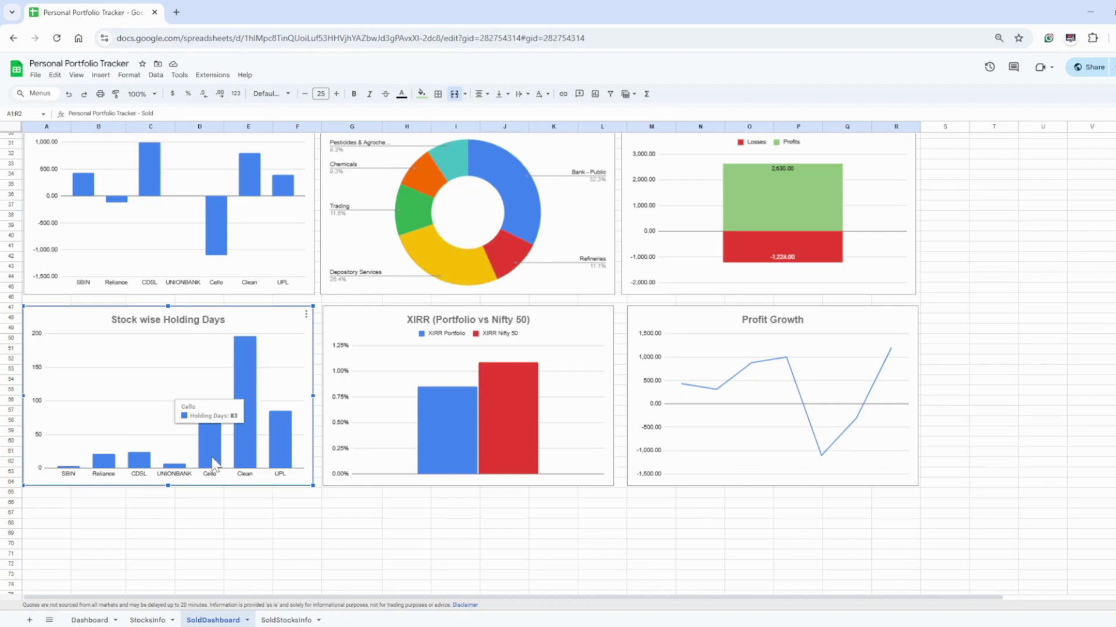
mouse_move(243, 437)
mouse_move(282, 444)
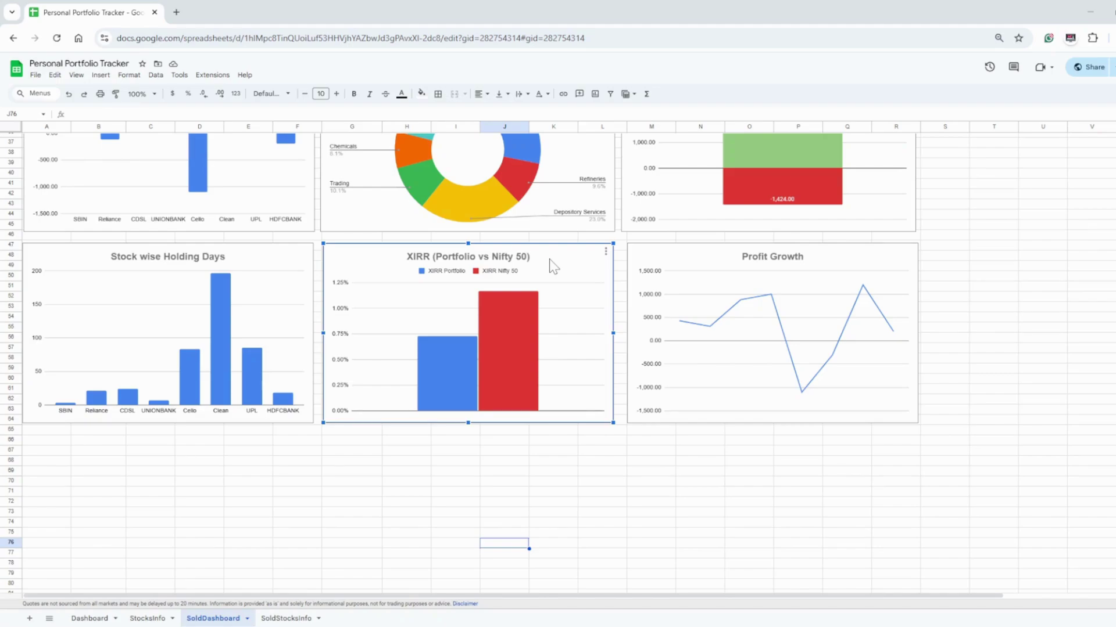
mouse_move(430, 380)
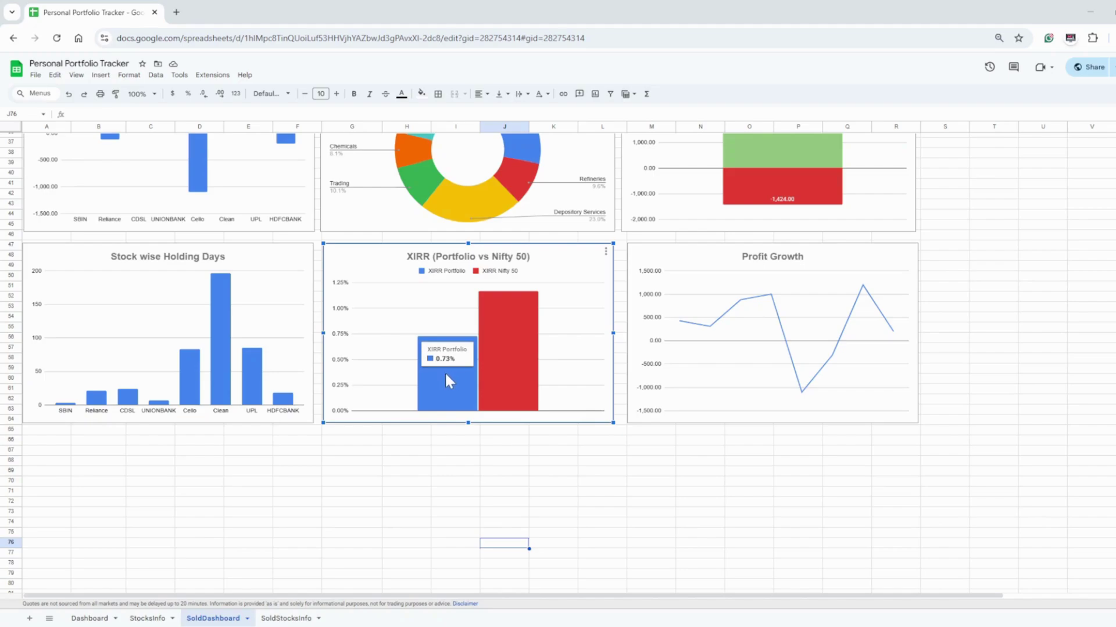
mouse_move(510, 365)
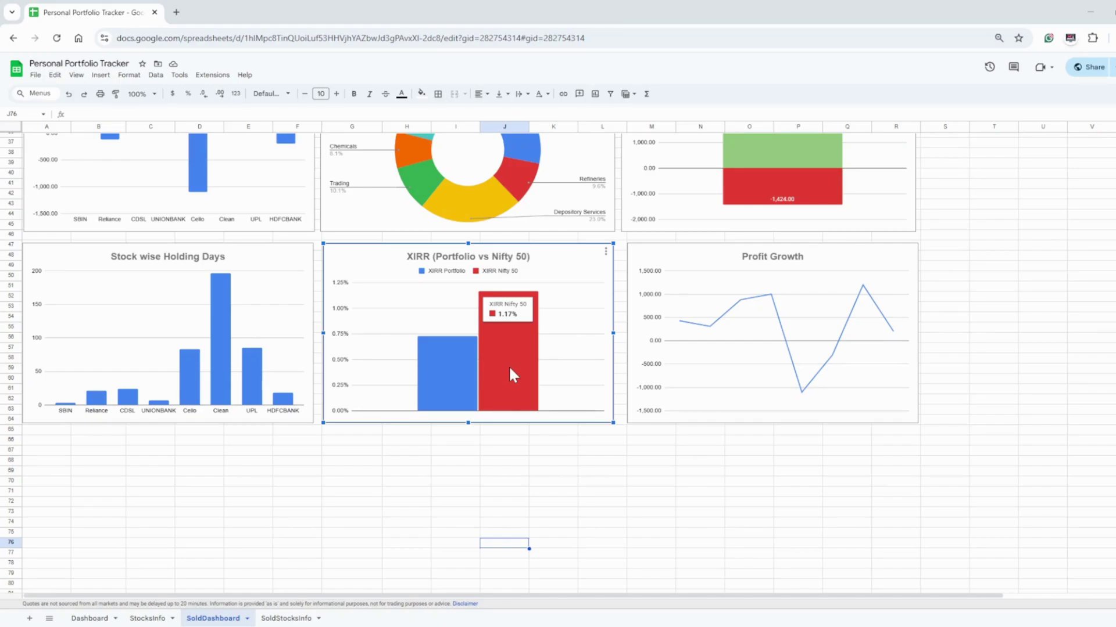
click(283, 619)
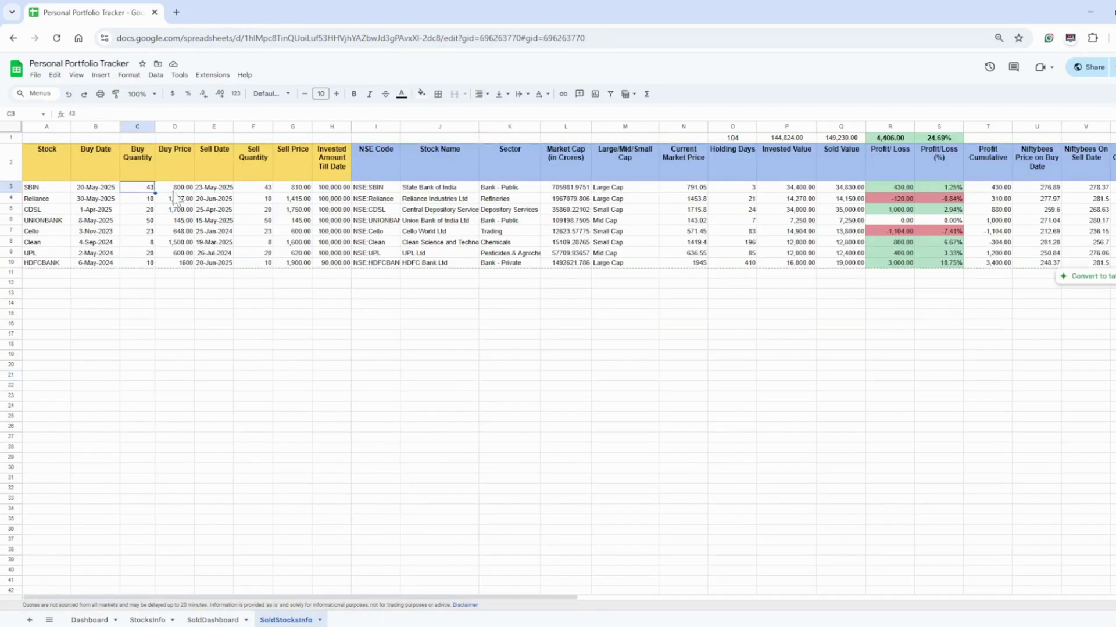
Inspect the formulas in D3, P3 and the Niftybees Price on Buy Date column
click(176, 189)
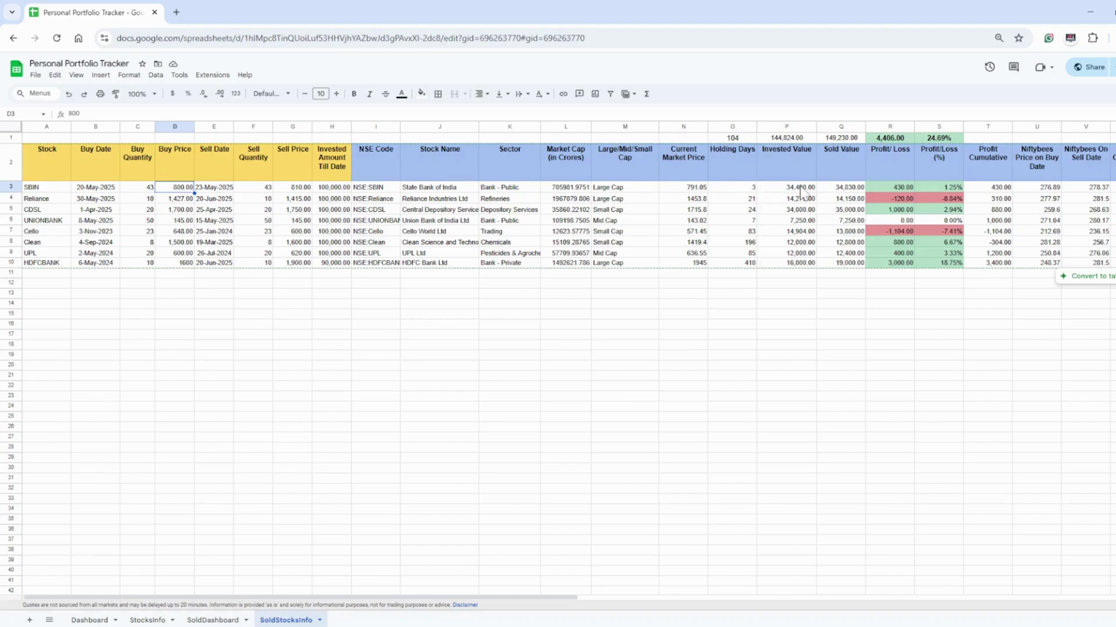
click(801, 189)
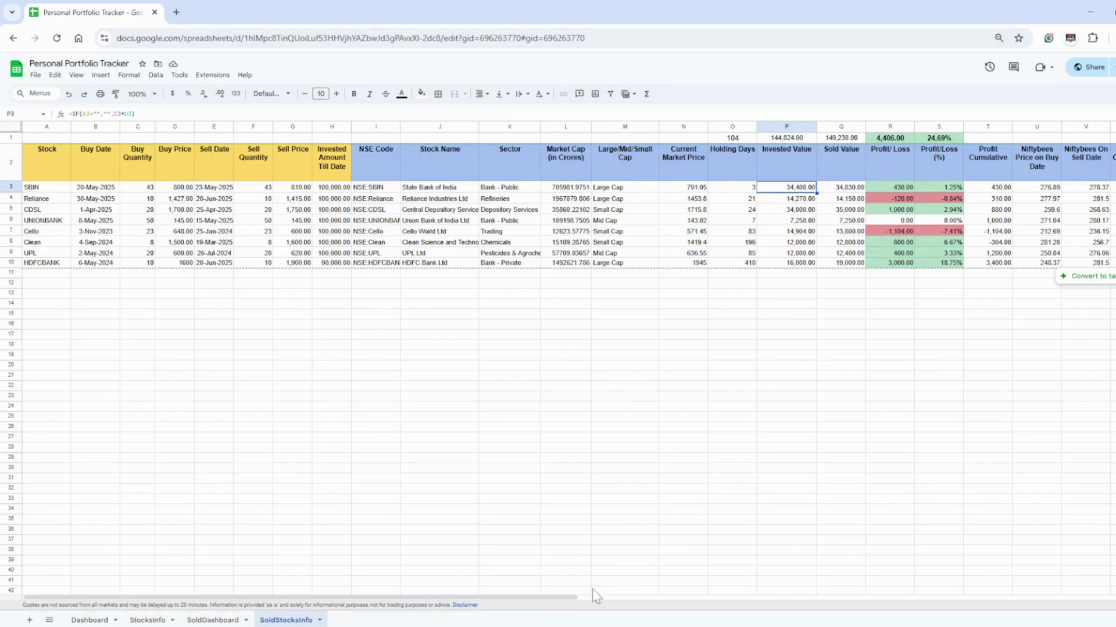
scroll(563, 598, right, 7)
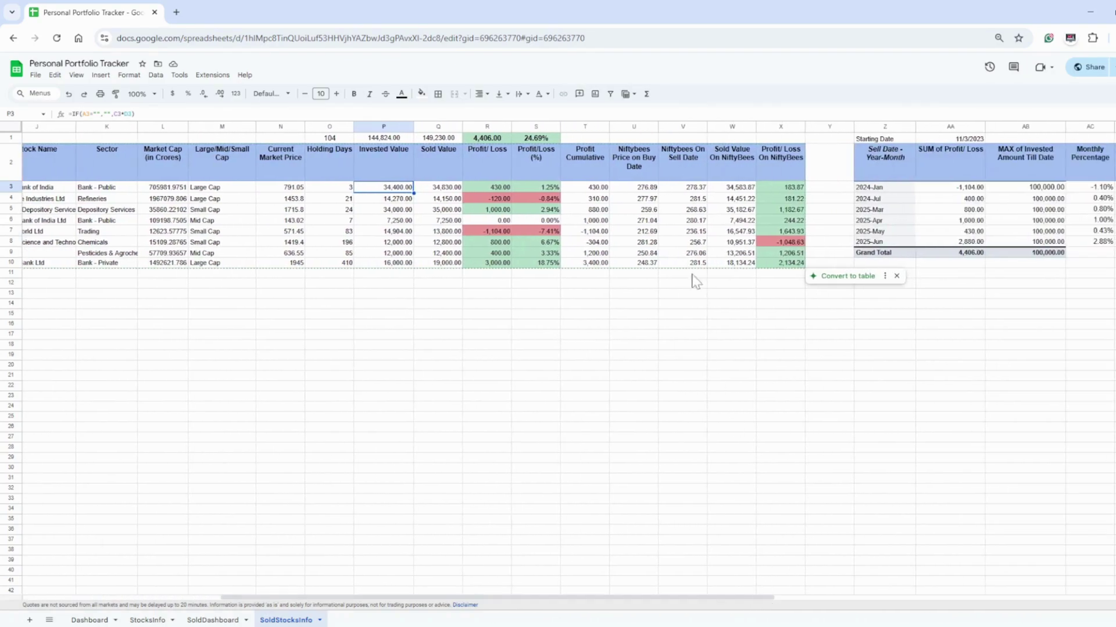
click(631, 187)
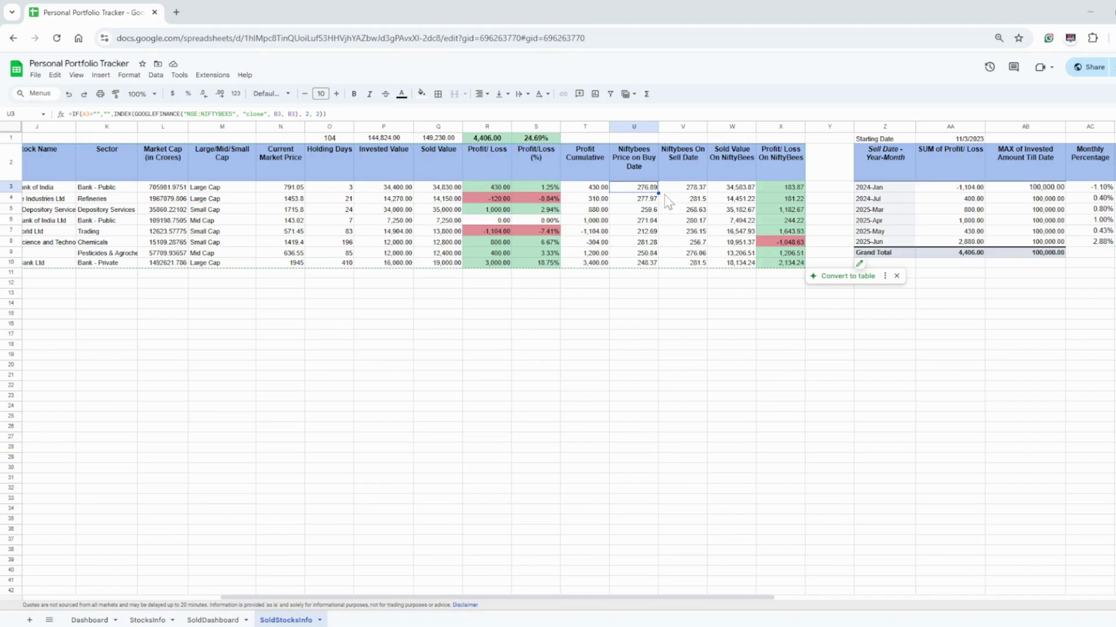
click(688, 192)
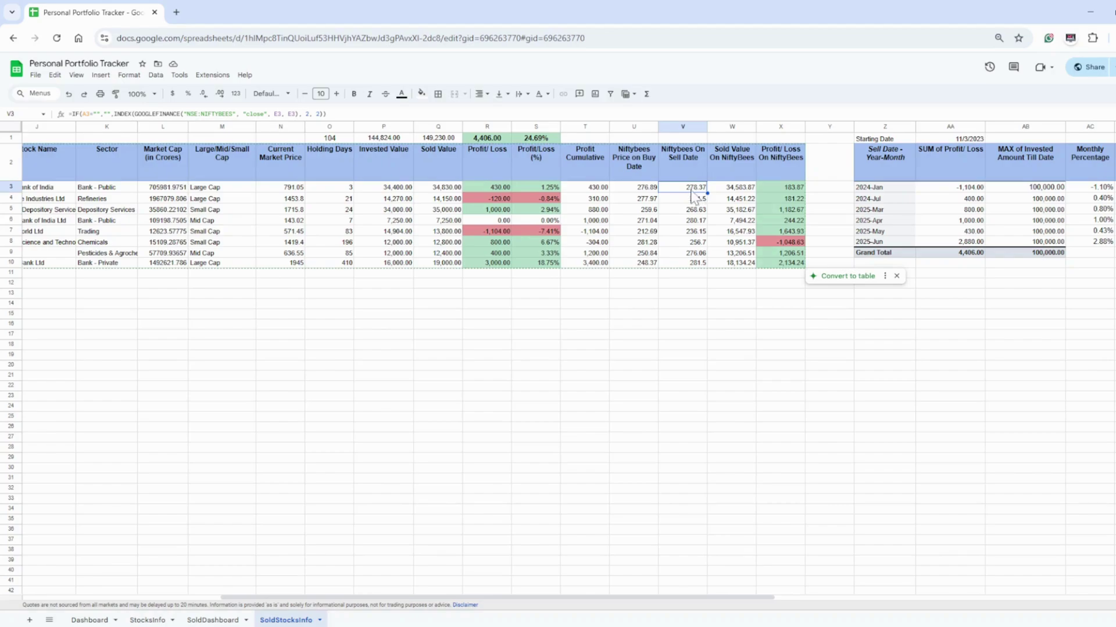
click(733, 189)
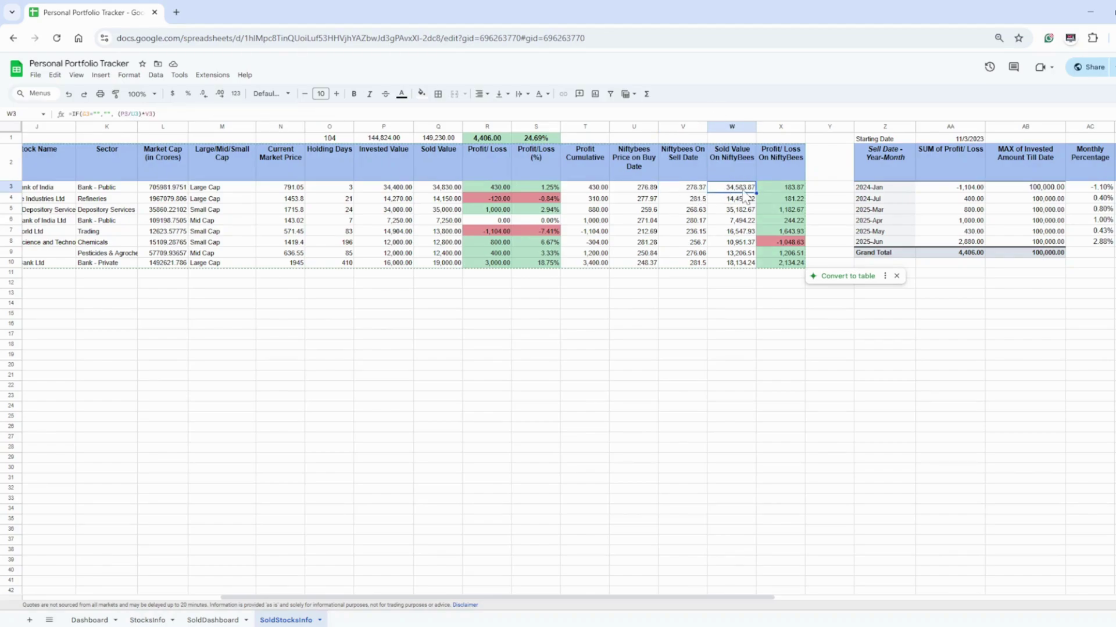
click(790, 190)
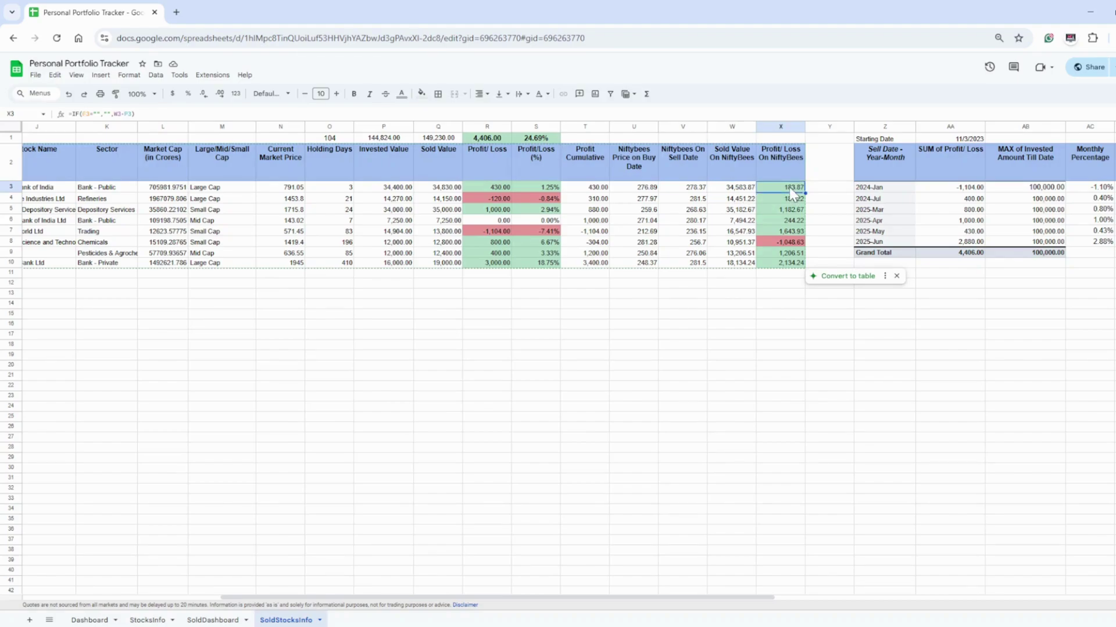
click(498, 189)
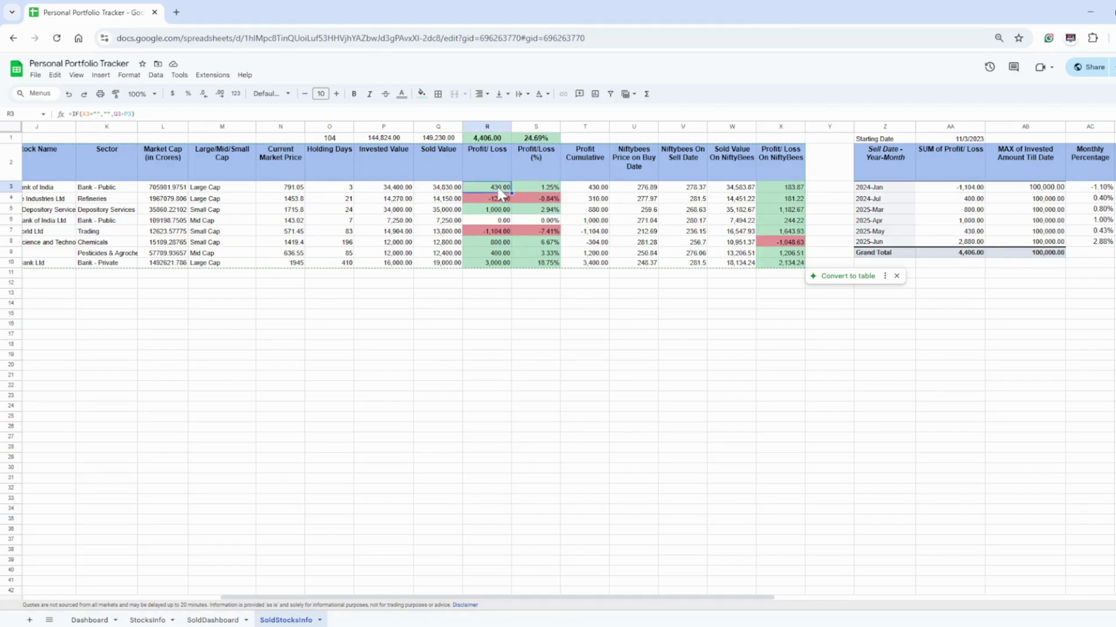
click(800, 189)
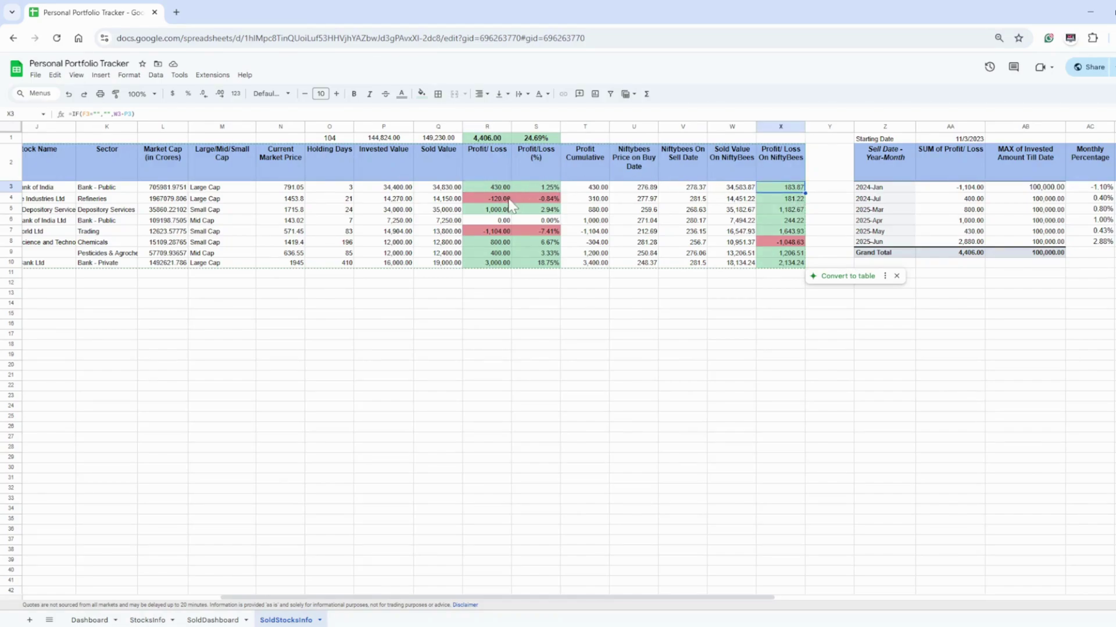
click(506, 199)
click(800, 201)
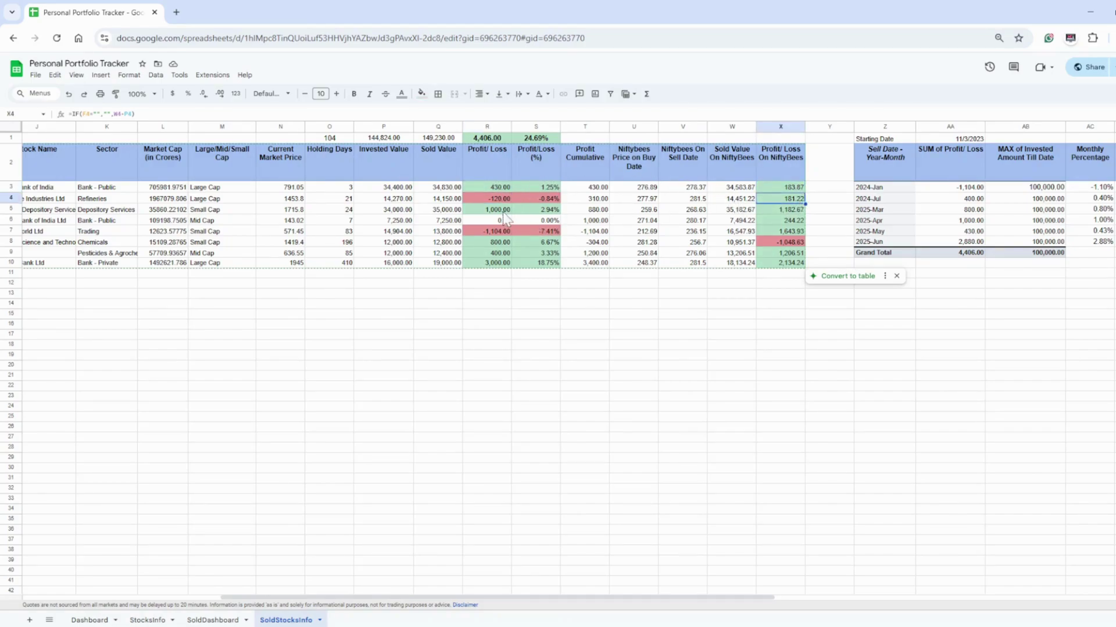
click(503, 211)
click(782, 211)
click(503, 221)
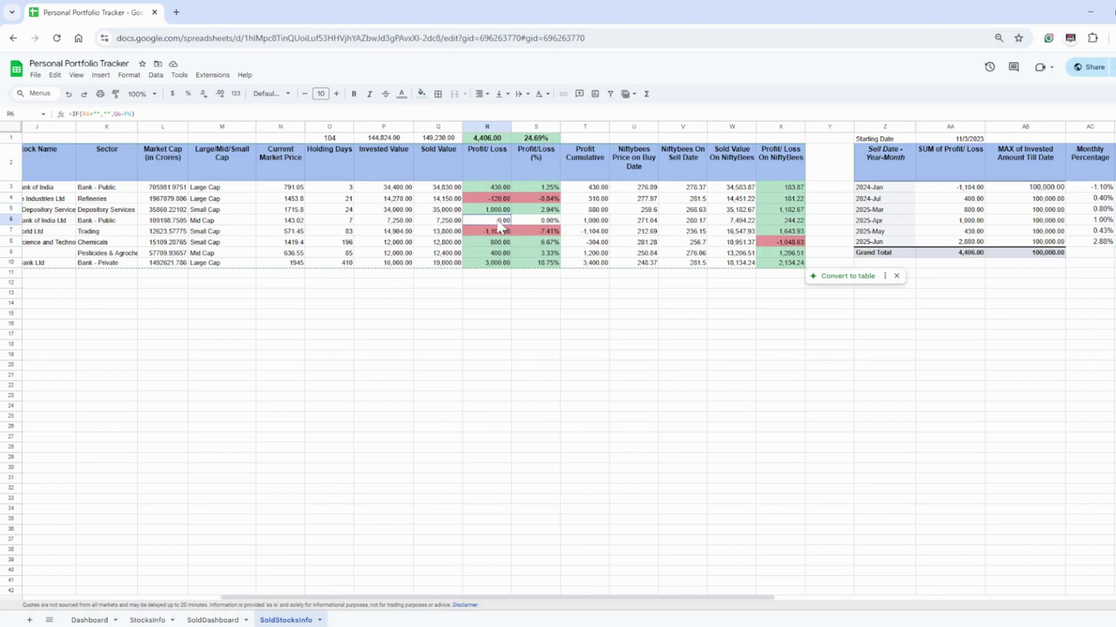
click(785, 221)
click(494, 232)
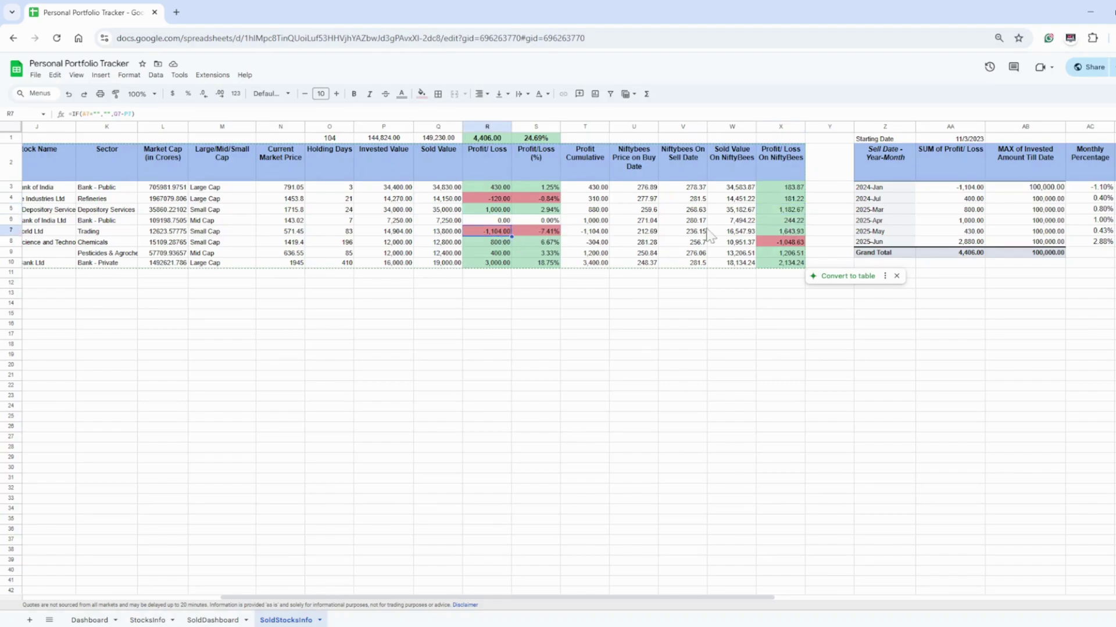
click(767, 232)
click(488, 242)
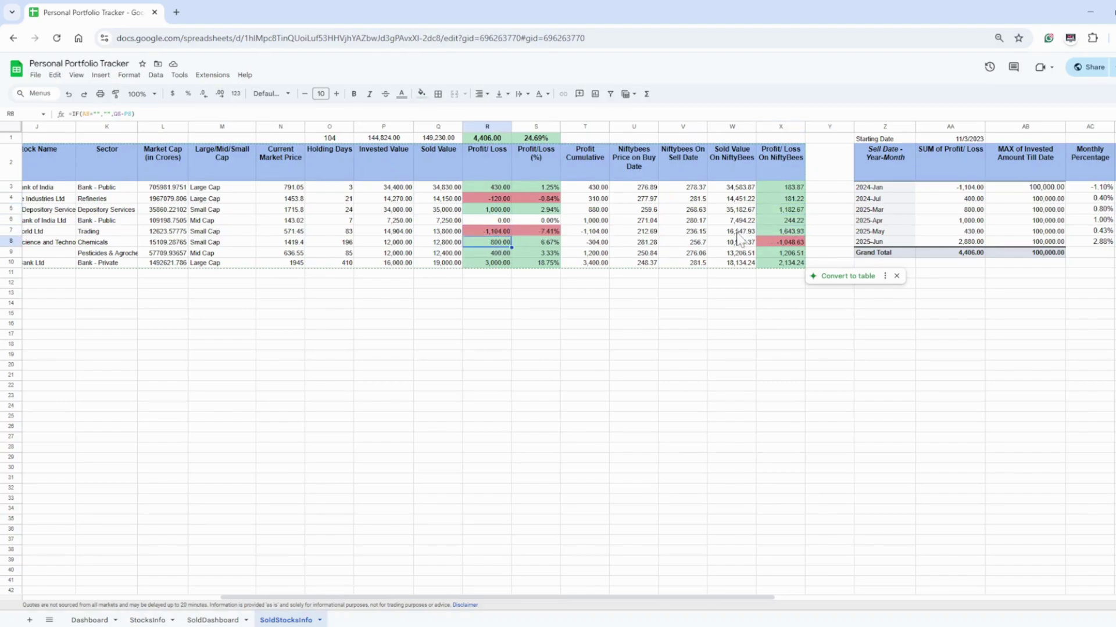
click(781, 243)
click(491, 254)
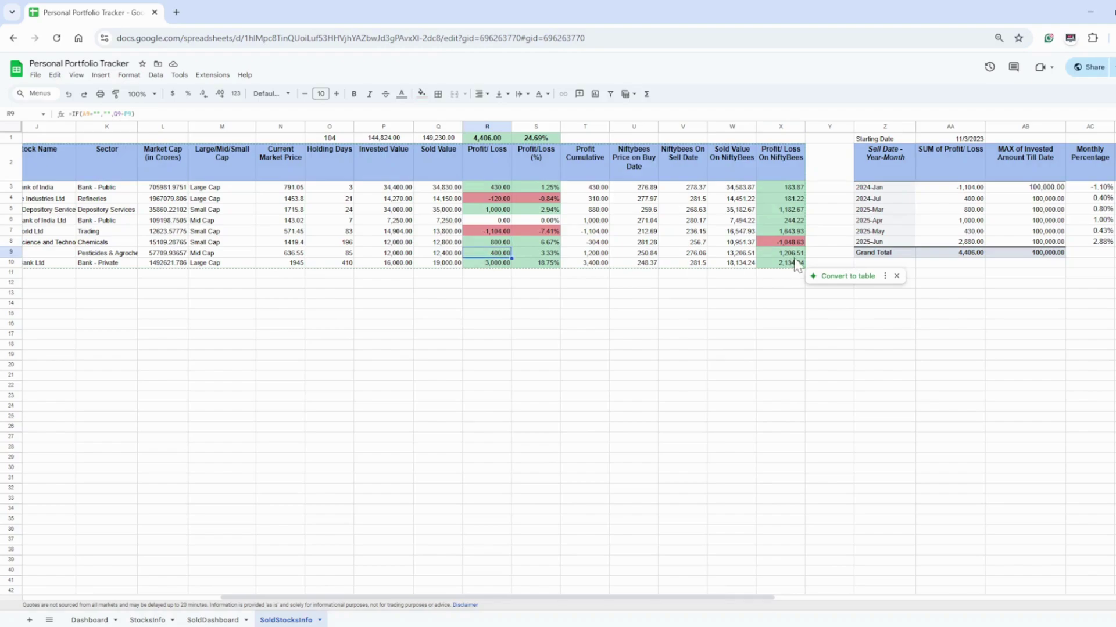
click(795, 254)
click(494, 263)
click(784, 264)
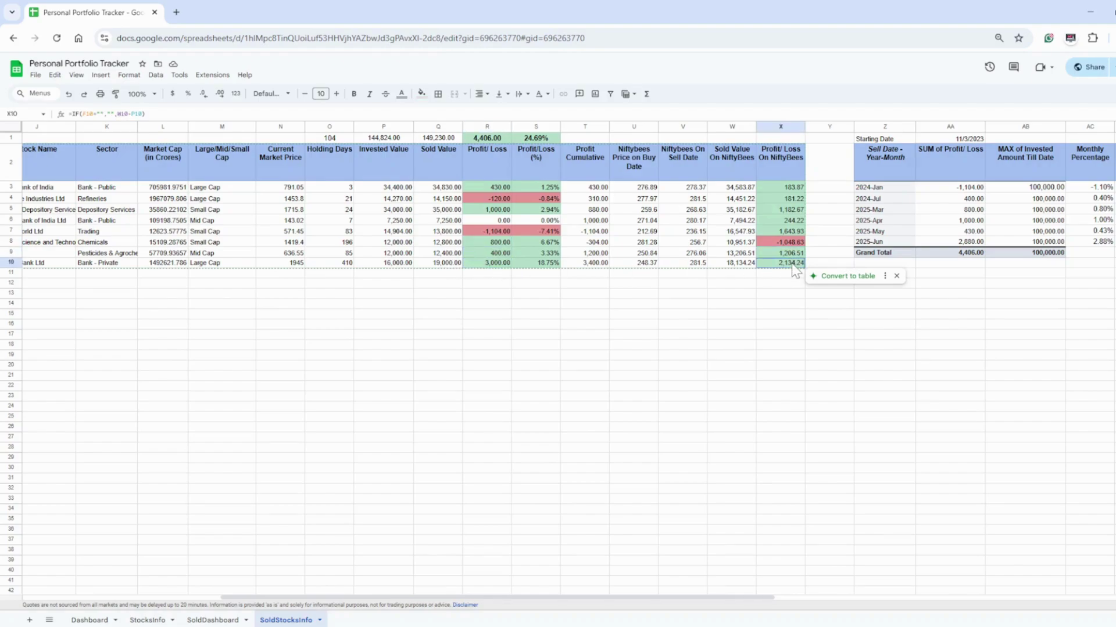
drag(592, 606, 809, 625)
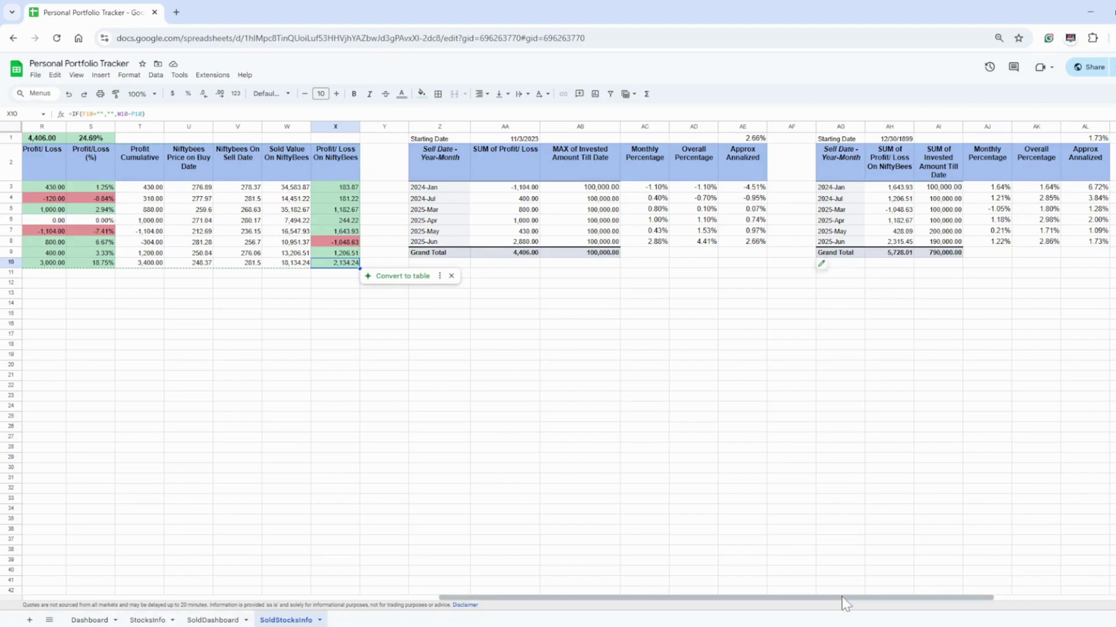
Scroll right to view the pivot tables, then go back to SoldDashboard
drag(843, 599, 960, 602)
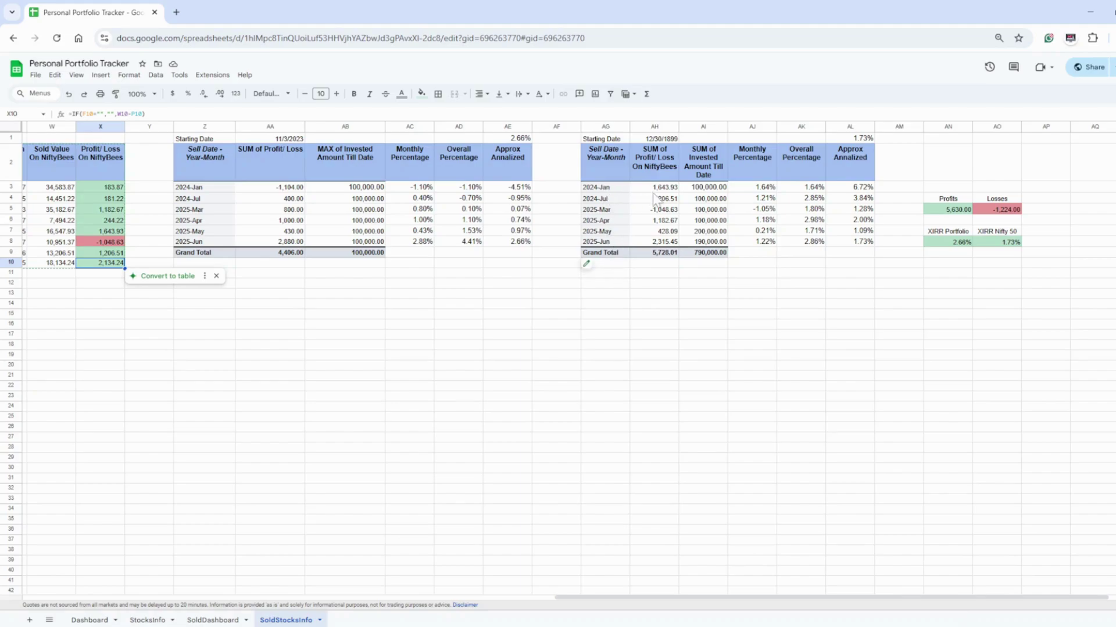
key(ctrl+shift+Page_Up)
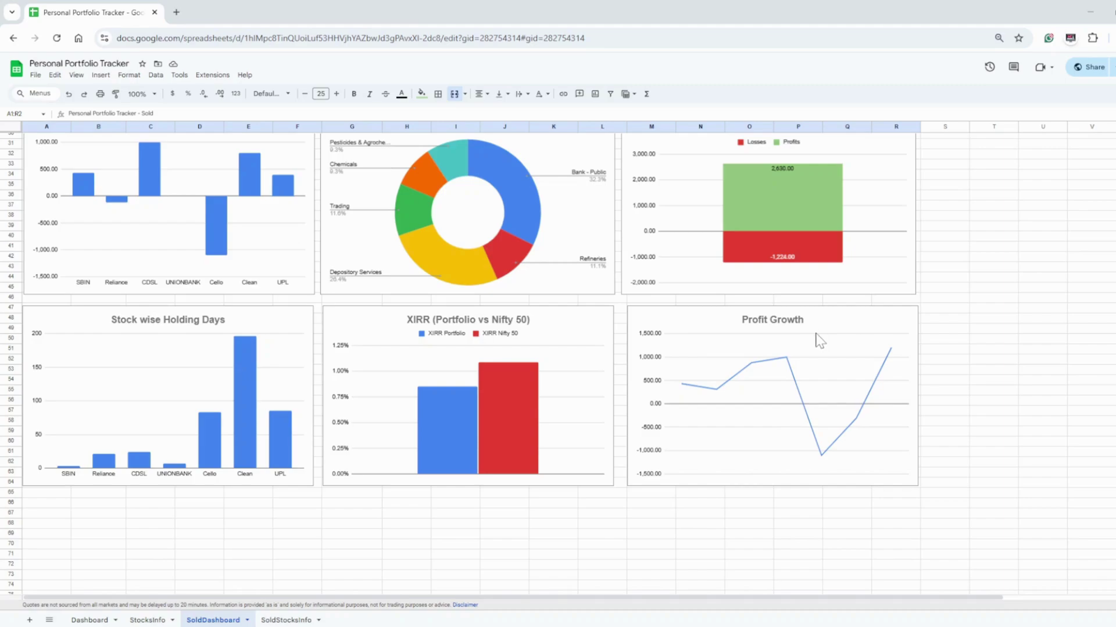
click(775, 395)
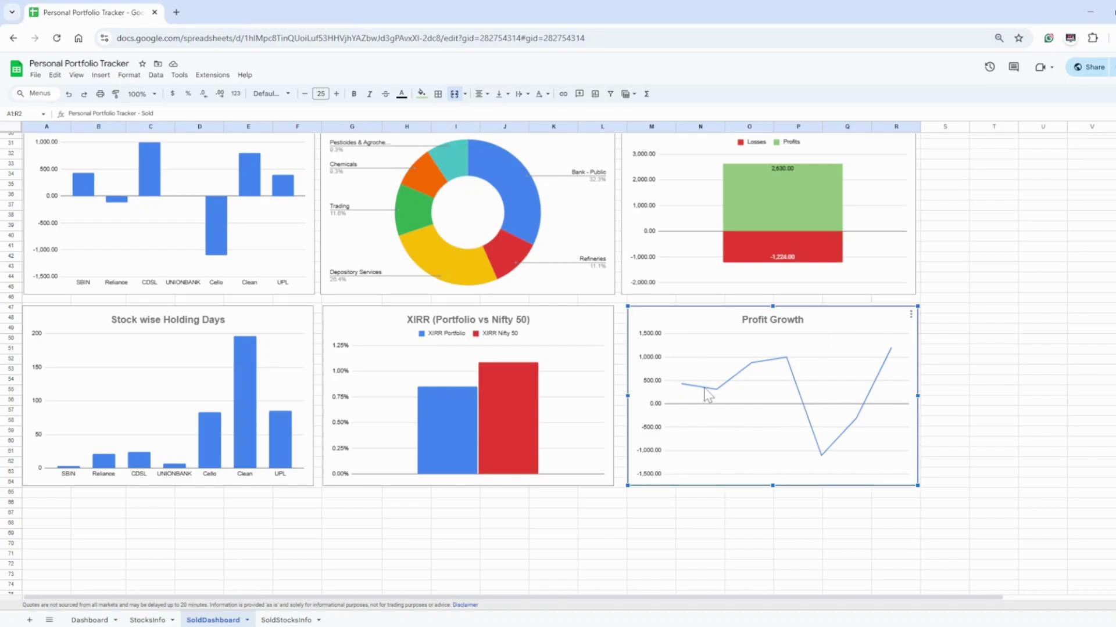
mouse_move(683, 386)
mouse_move(750, 364)
mouse_move(824, 463)
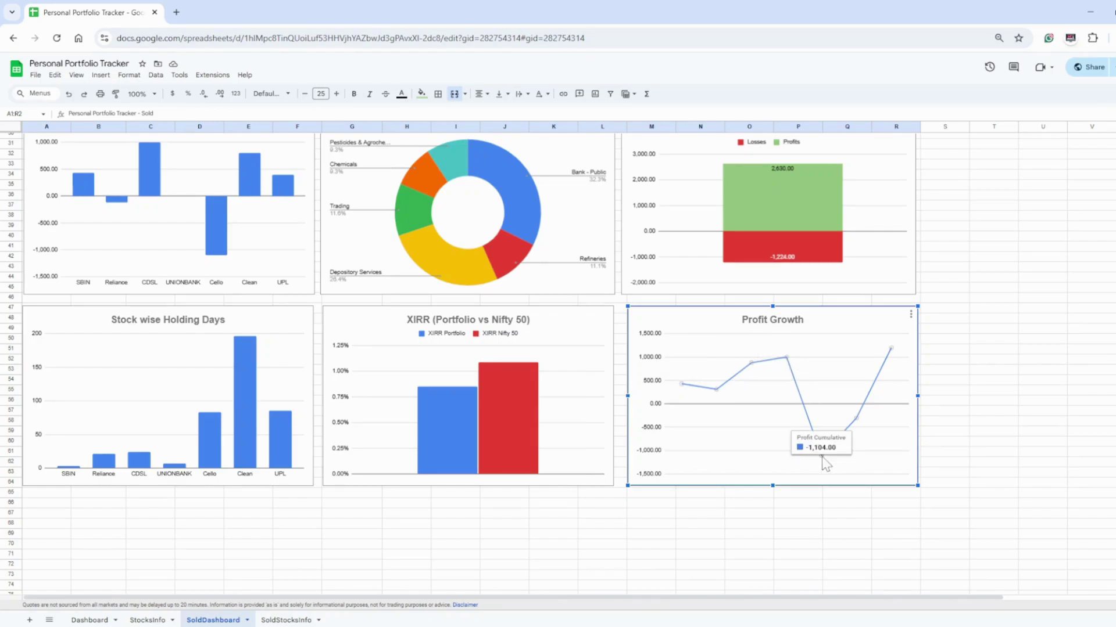
mouse_move(858, 424)
mouse_move(895, 356)
click(1013, 343)
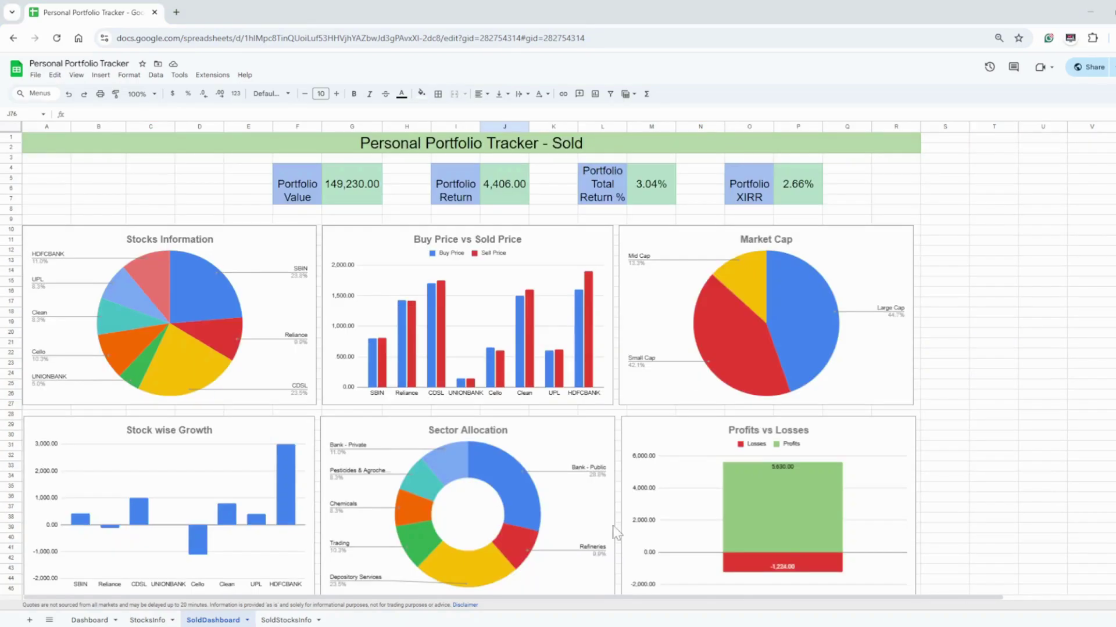
Scroll through the SoldDashboard charts, then view the Dashboard sheet's current portfolio
scroll(580, 347, down, 2)
scroll(577, 340, down, 5)
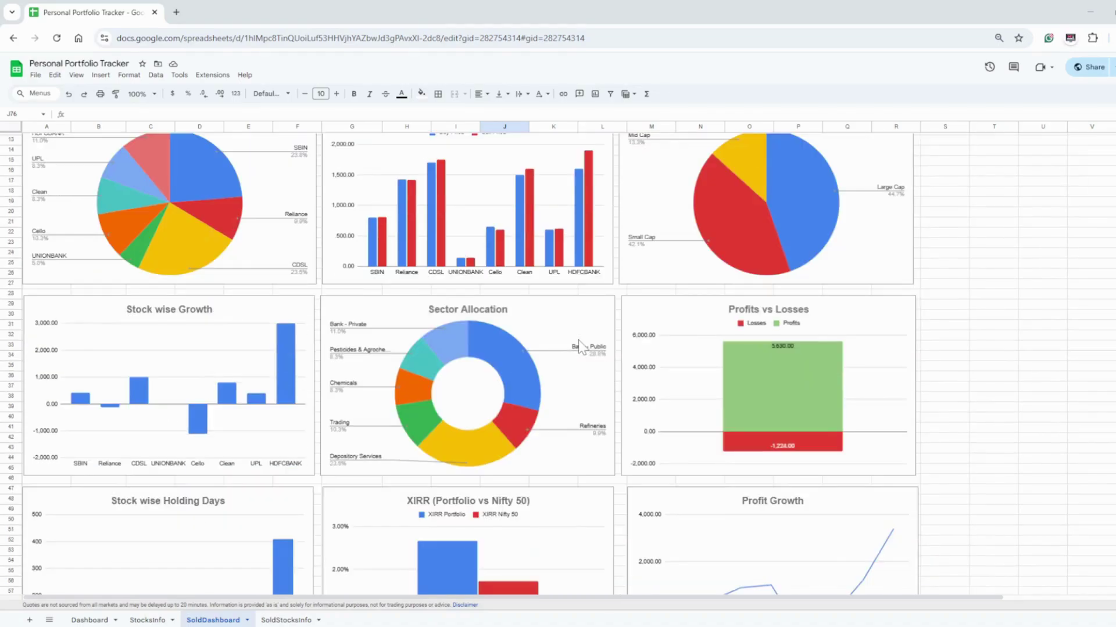
scroll(578, 340, up, 3)
scroll(578, 340, up, 3)
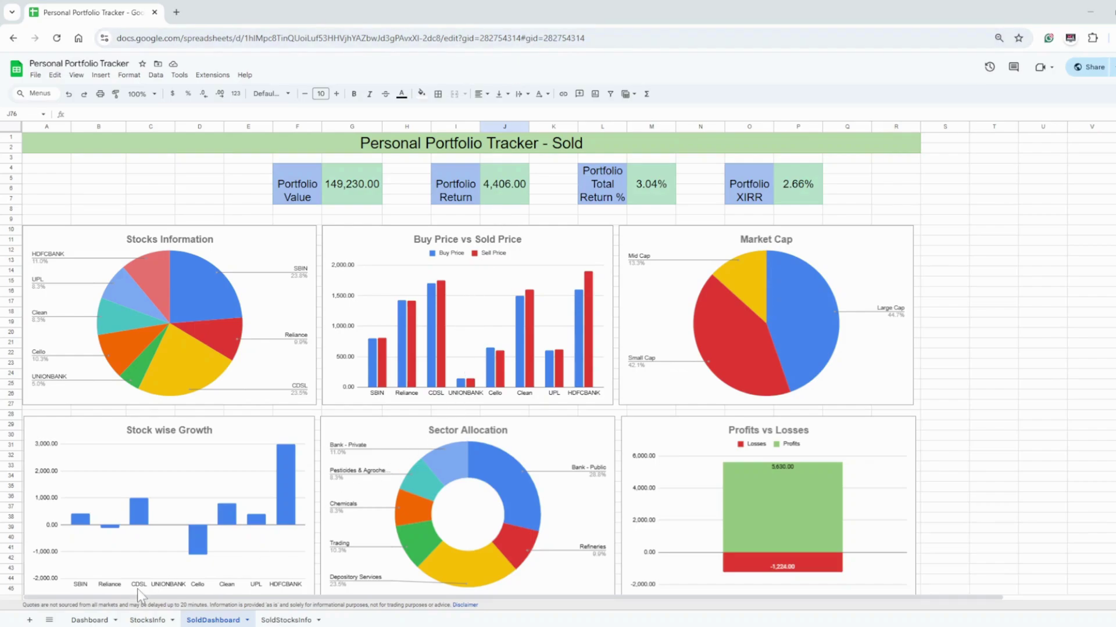
click(90, 620)
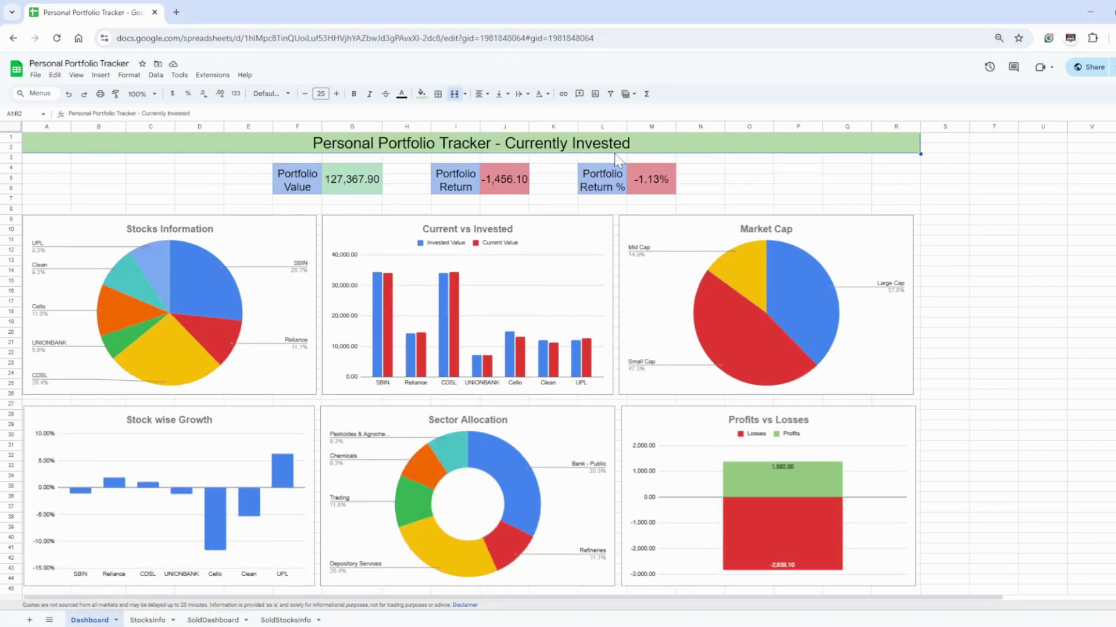
scroll(780, 431, down, 2)
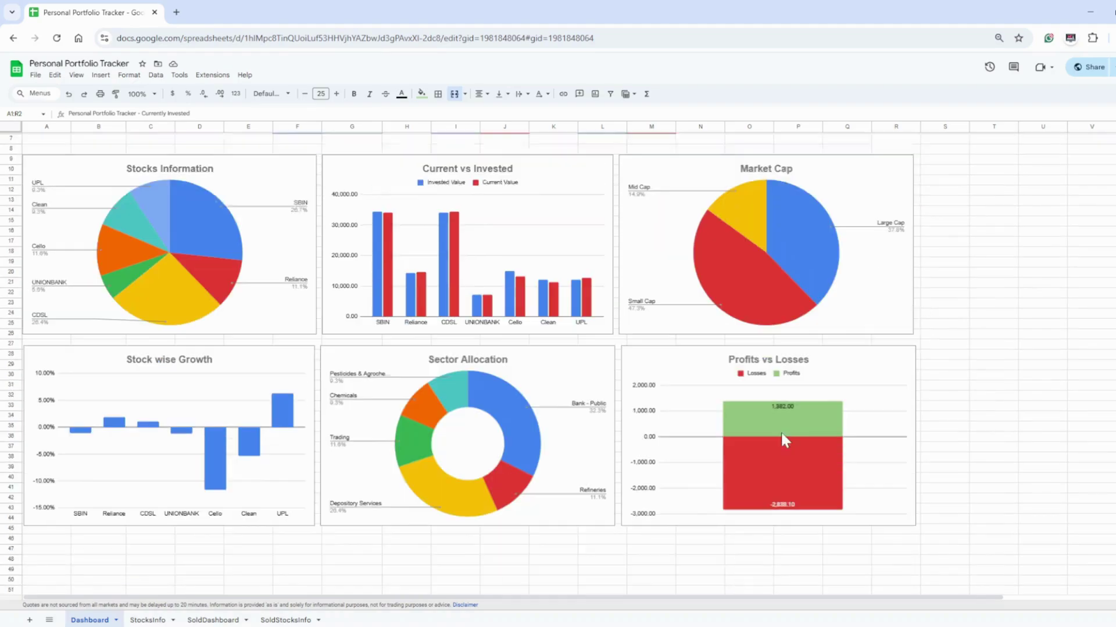
scroll(780, 431, up, 2)
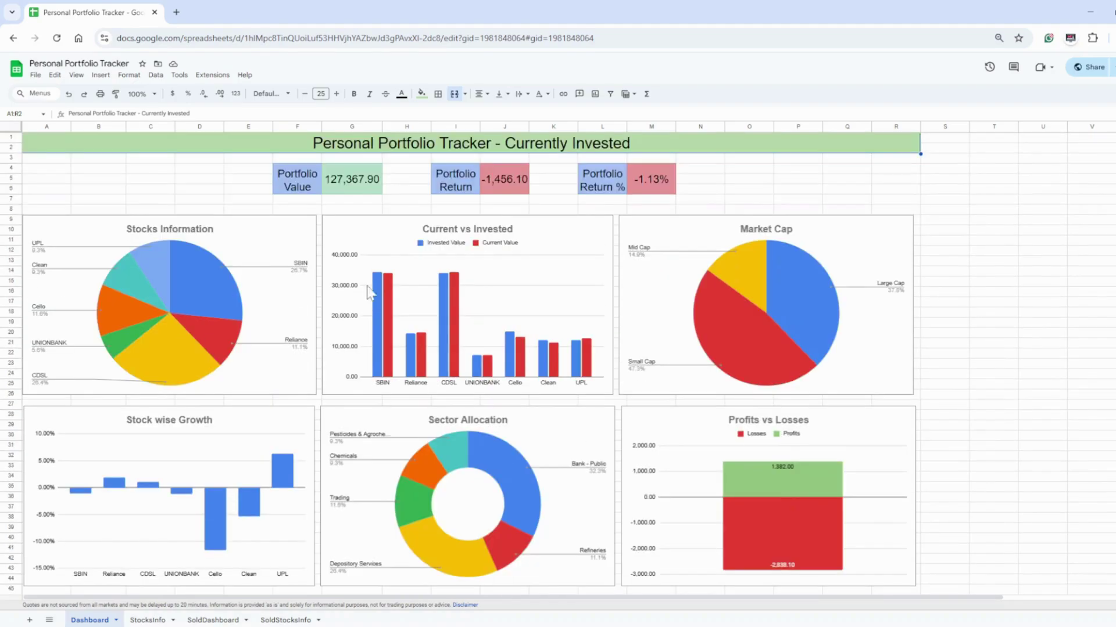
Check the formula behind StocksInfo's NSE Code column
click(137, 620)
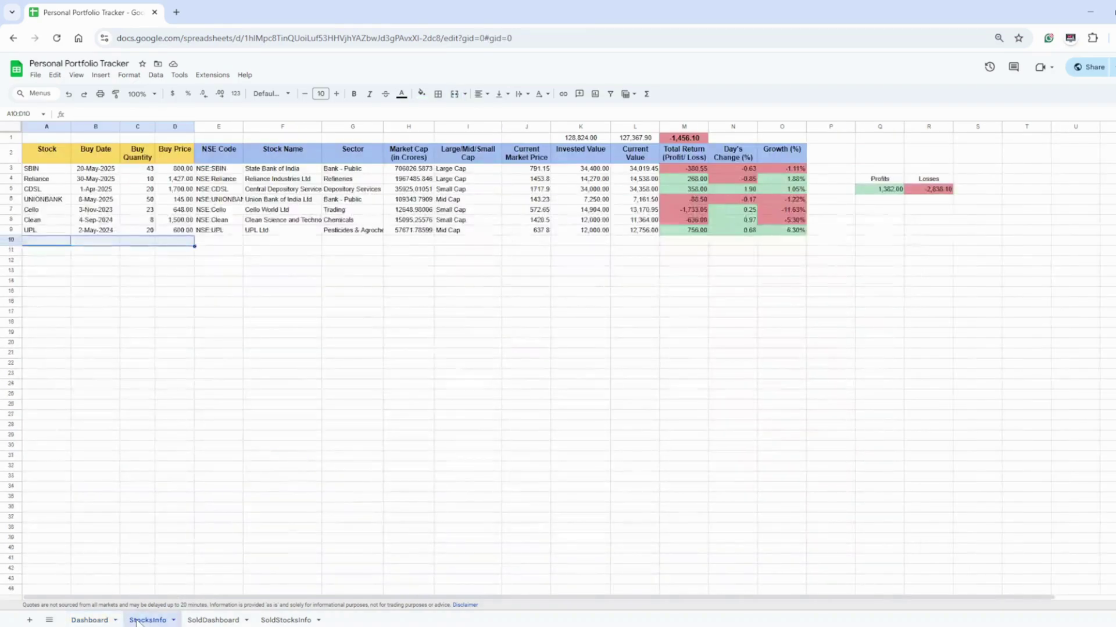
click(212, 304)
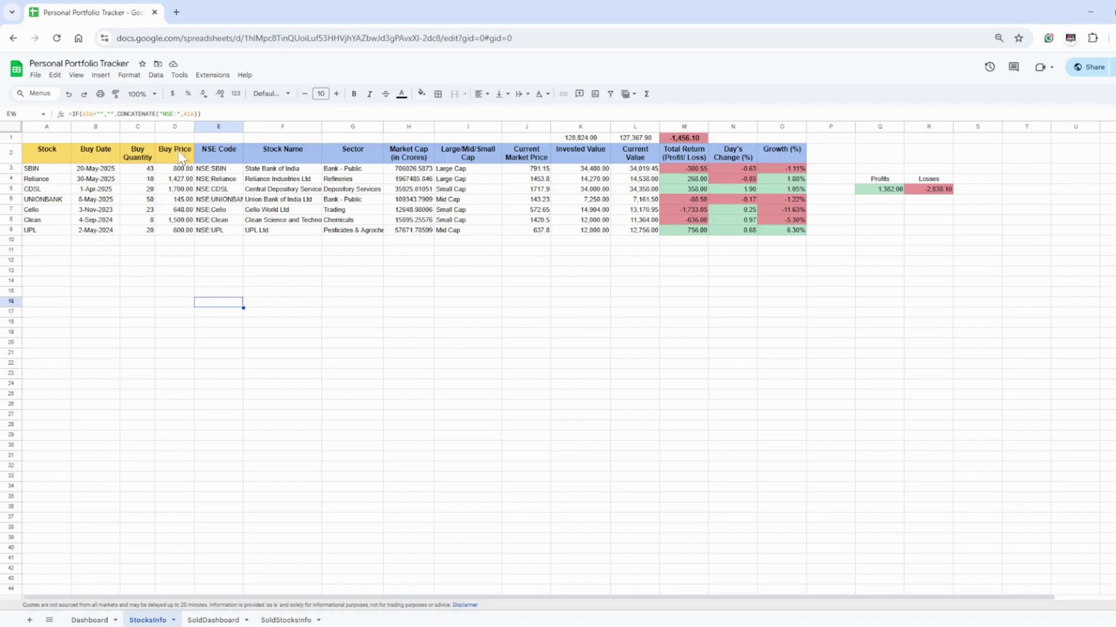
click(284, 621)
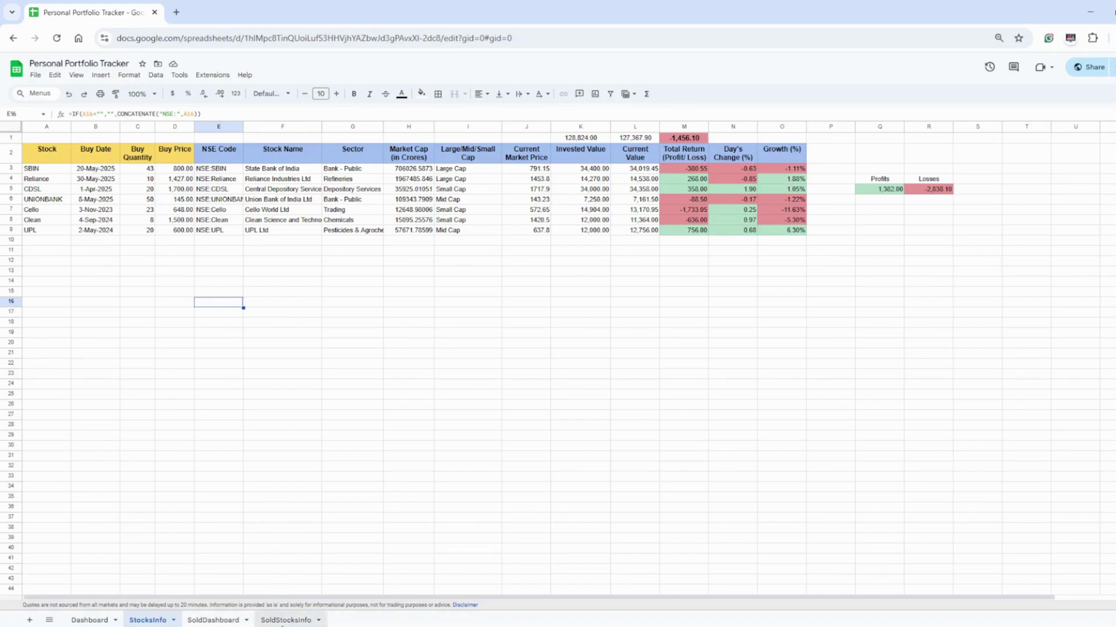
key(alt+Left)
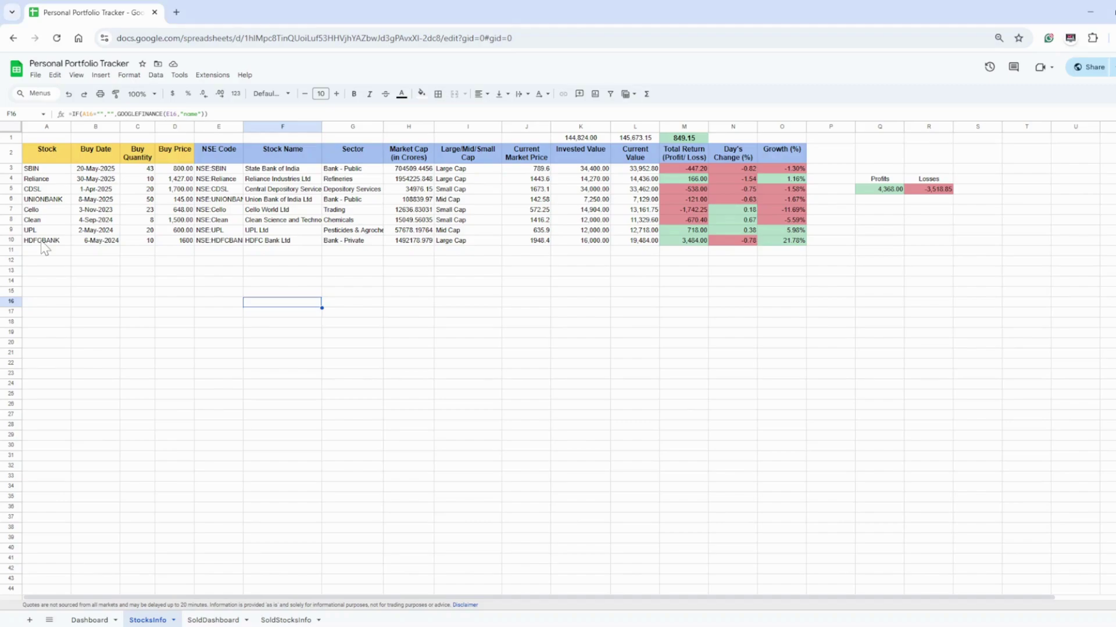
Copy HDFCBANK's A10:D10 purchase details and go to SoldStocksInfo
drag(47, 240, 194, 249)
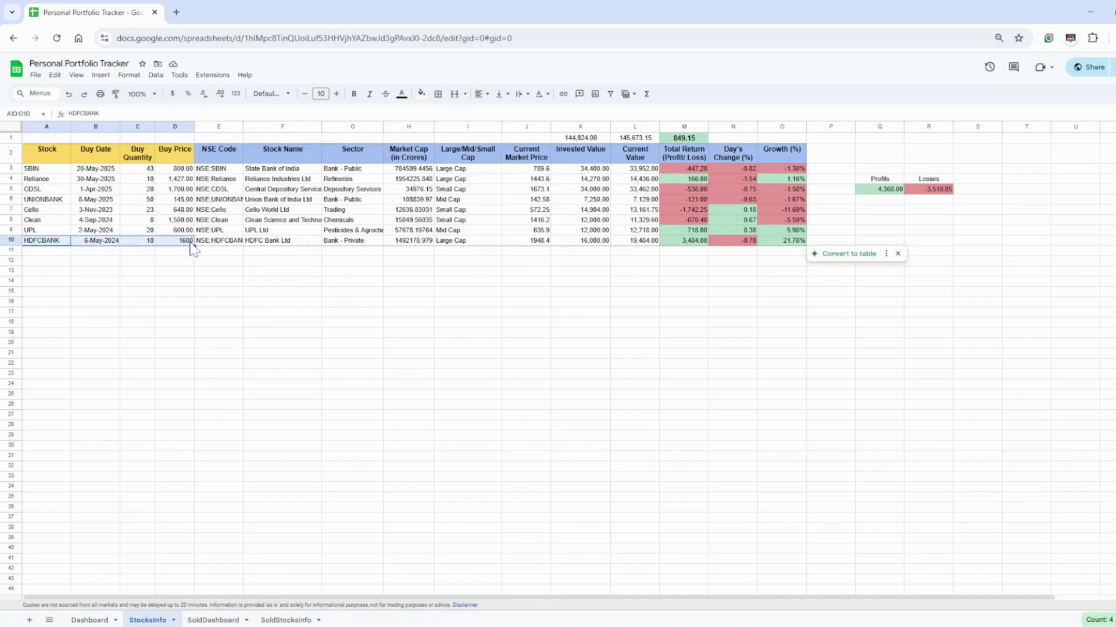
key(ctrl+c)
click(279, 620)
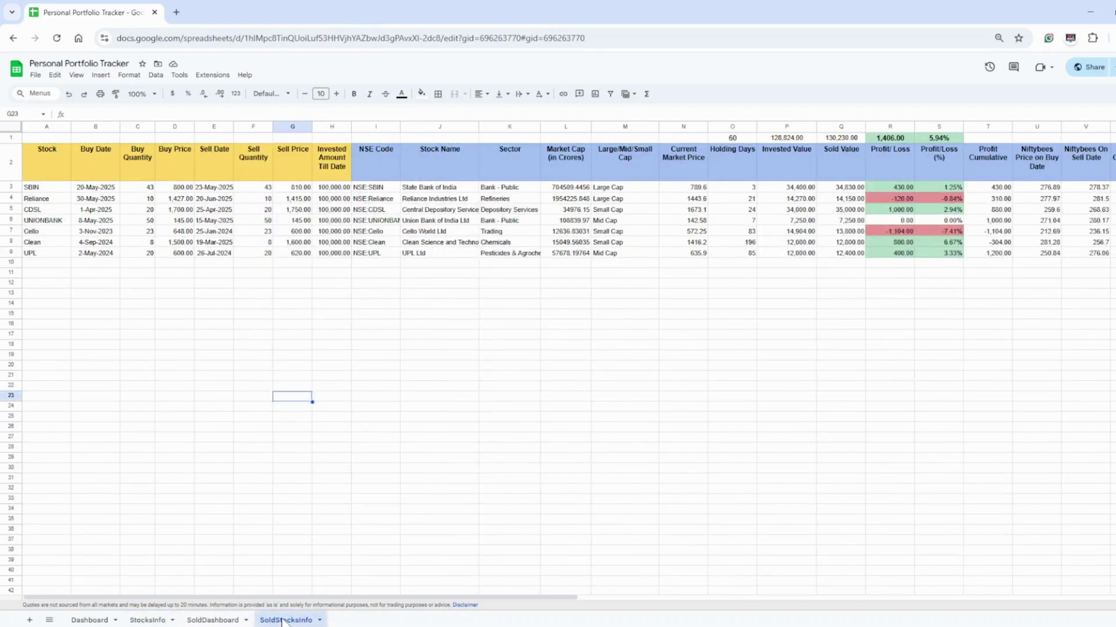
Paste HDFCBANK into row 10 with sell date 20-Jun-2025 and quantity 10
click(41, 264)
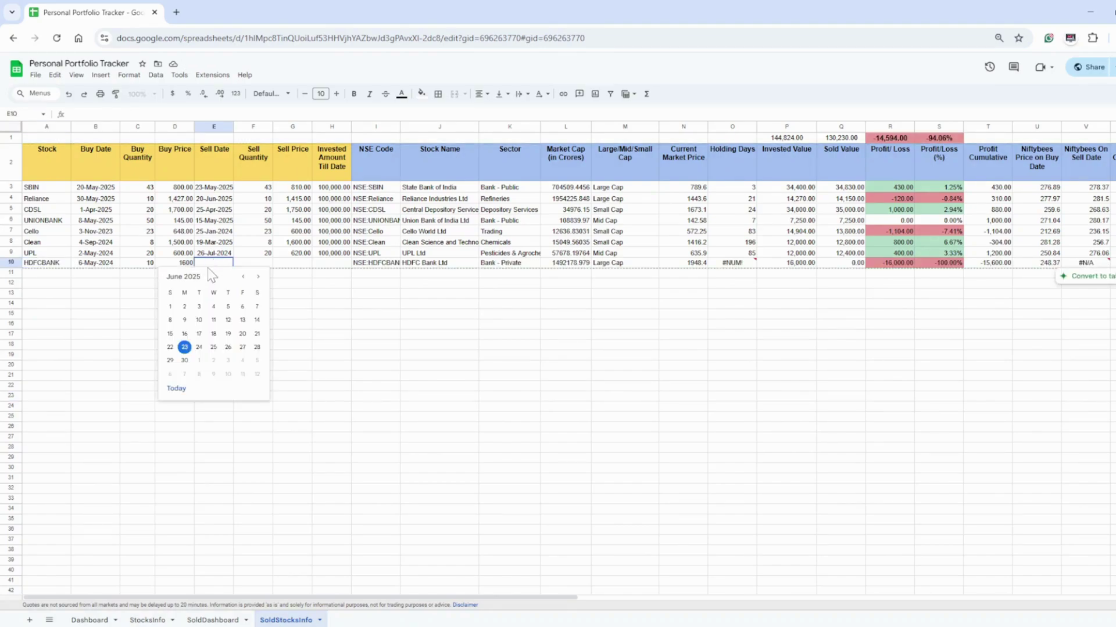
click(242, 335)
double_click(269, 263)
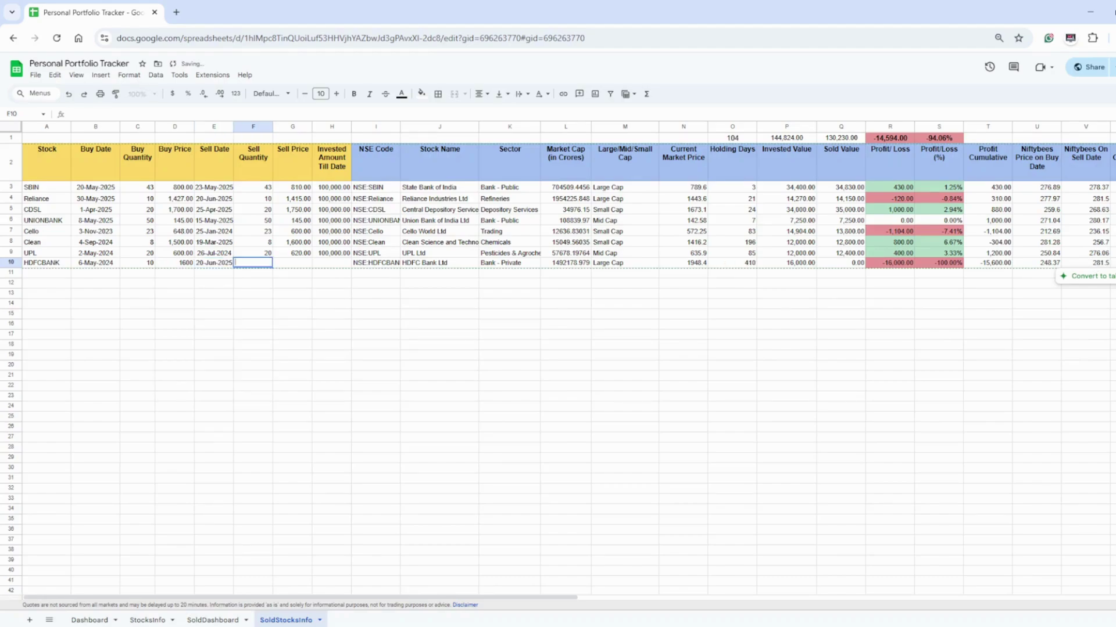
text(10)
click(282, 318)
Enter sell price 1900 and invested amount 90000, then review the updated totals
click(300, 263)
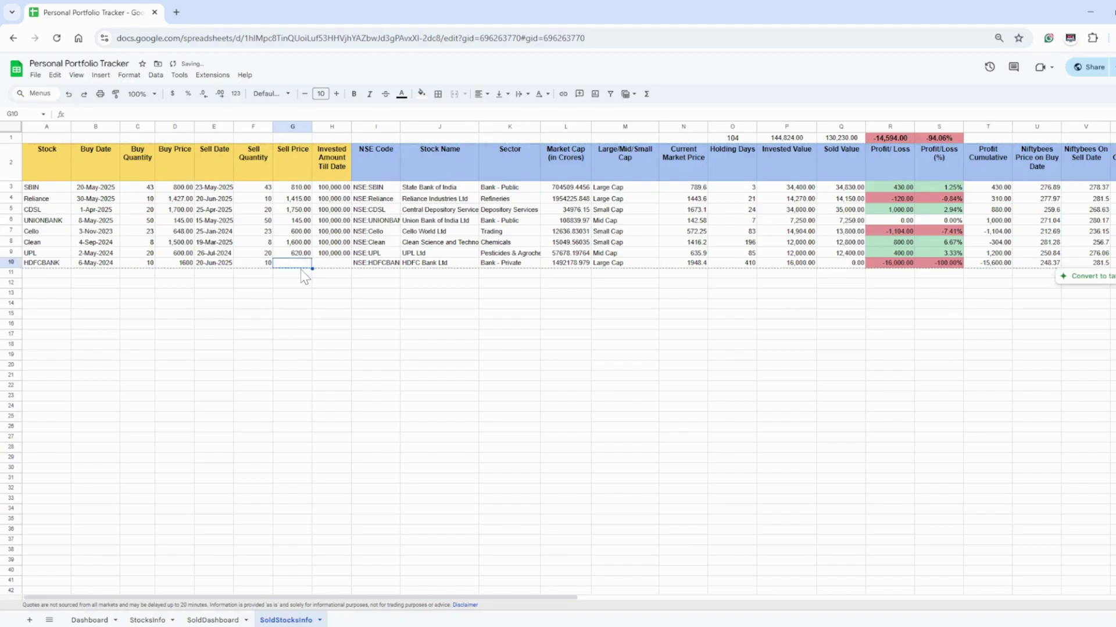
text(1900)
key(Tab)
text(90)
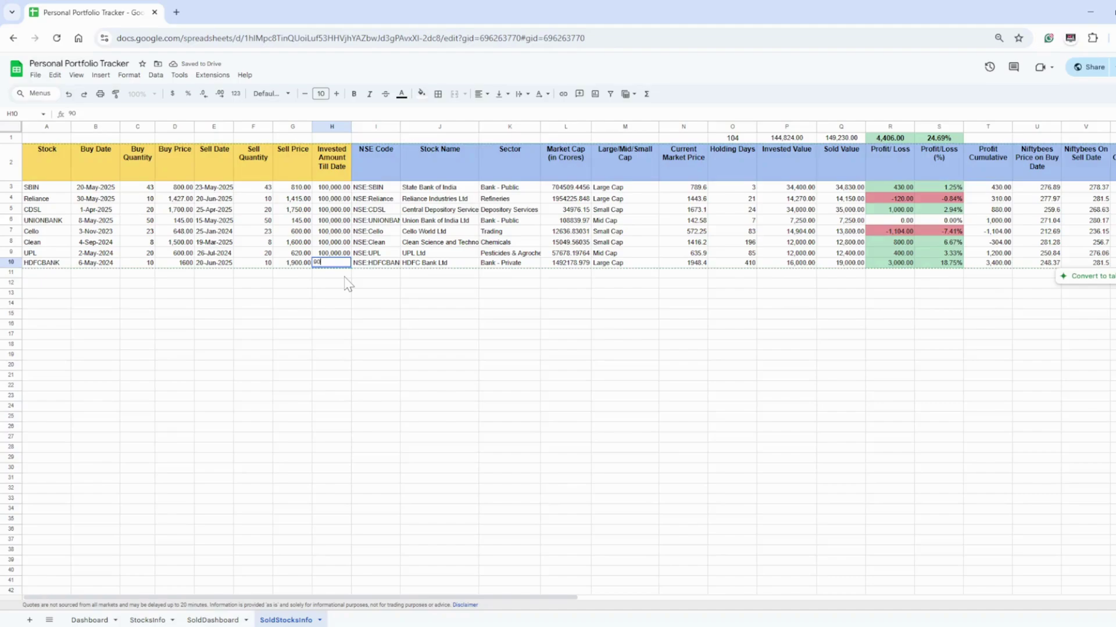
text(000)
click(474, 373)
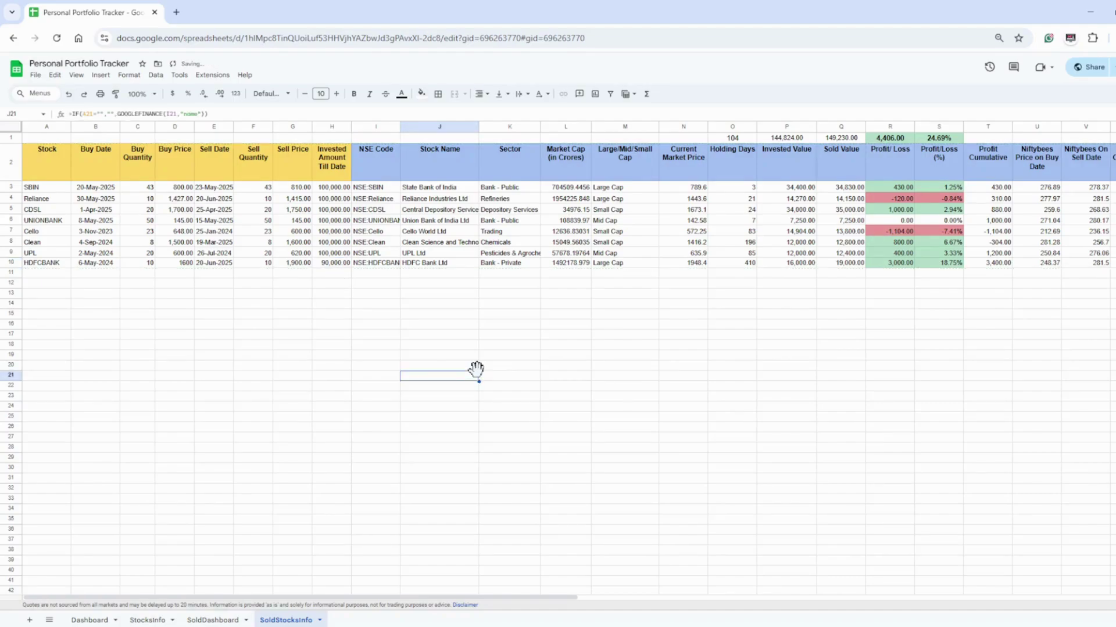
scroll(476, 442, right, 3)
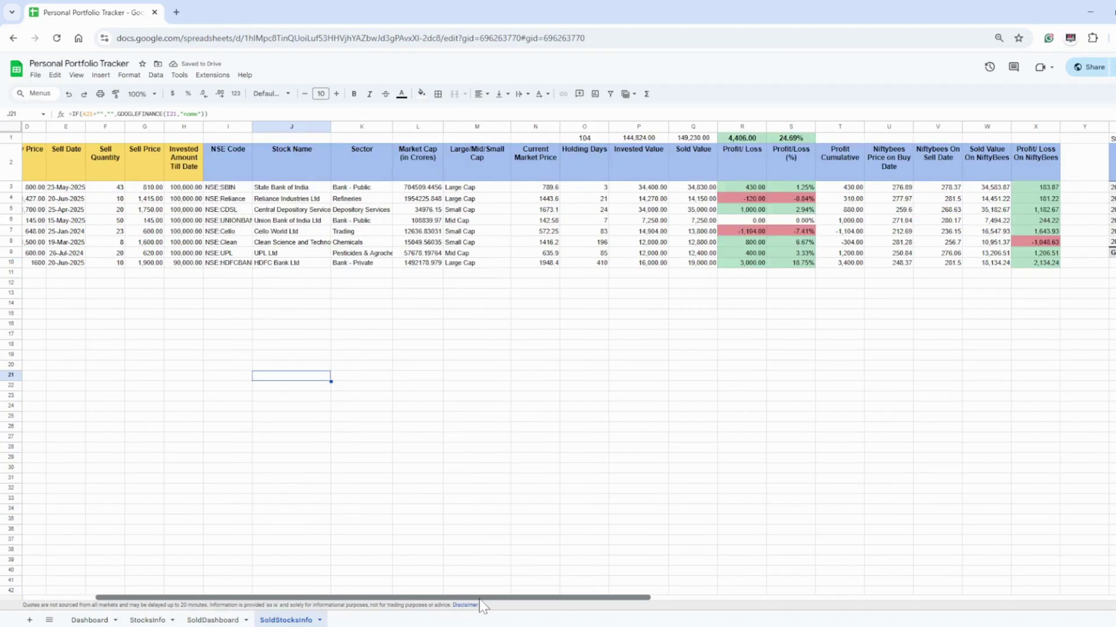
scroll(761, 164, right, 4)
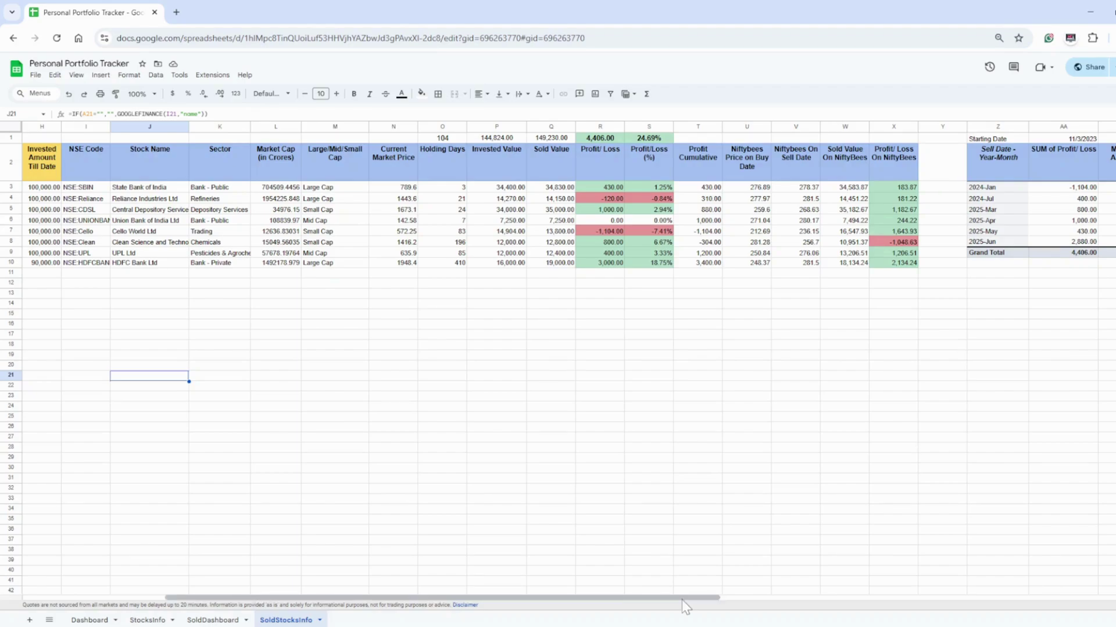
drag(683, 599, 214, 622)
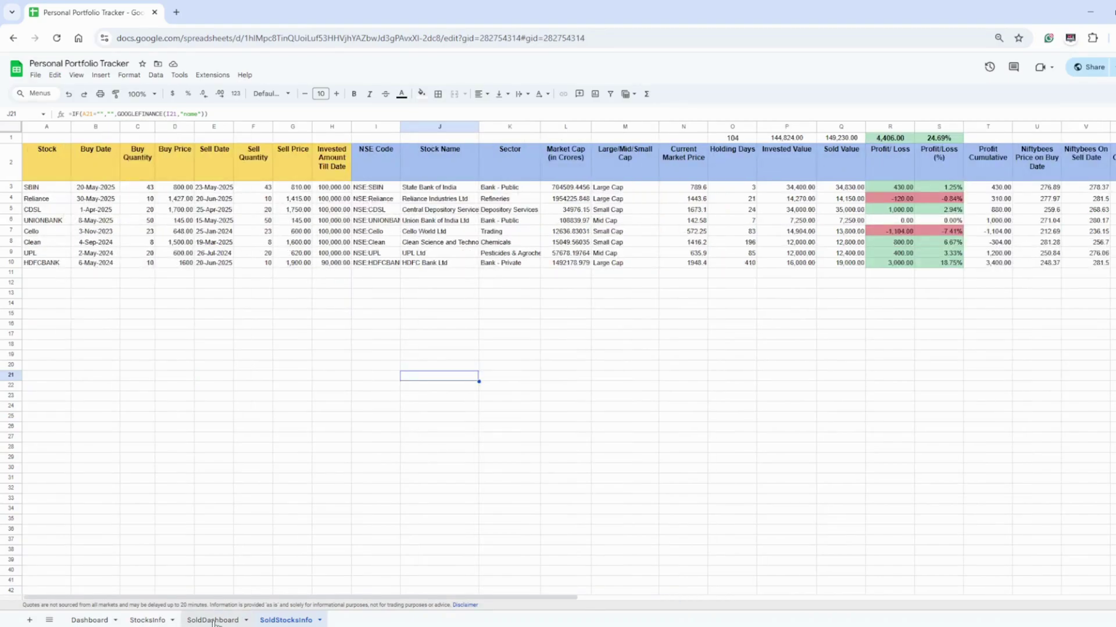
Scroll through the SoldDashboard charts now including HDFCBANK, then open StocksInfo
click(213, 620)
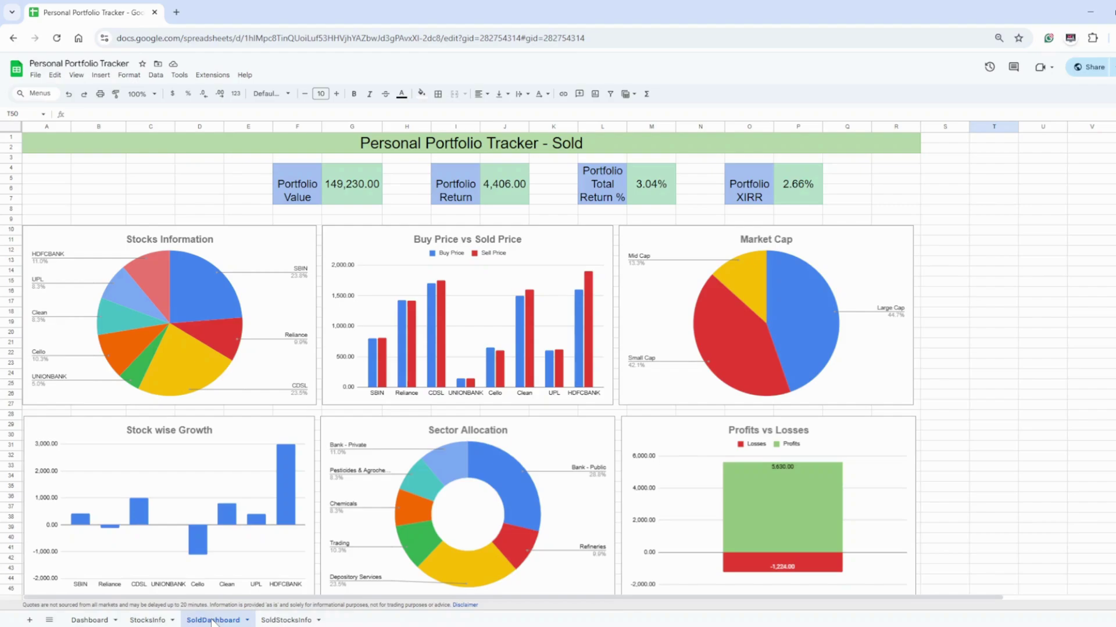
scroll(998, 338, down, 2)
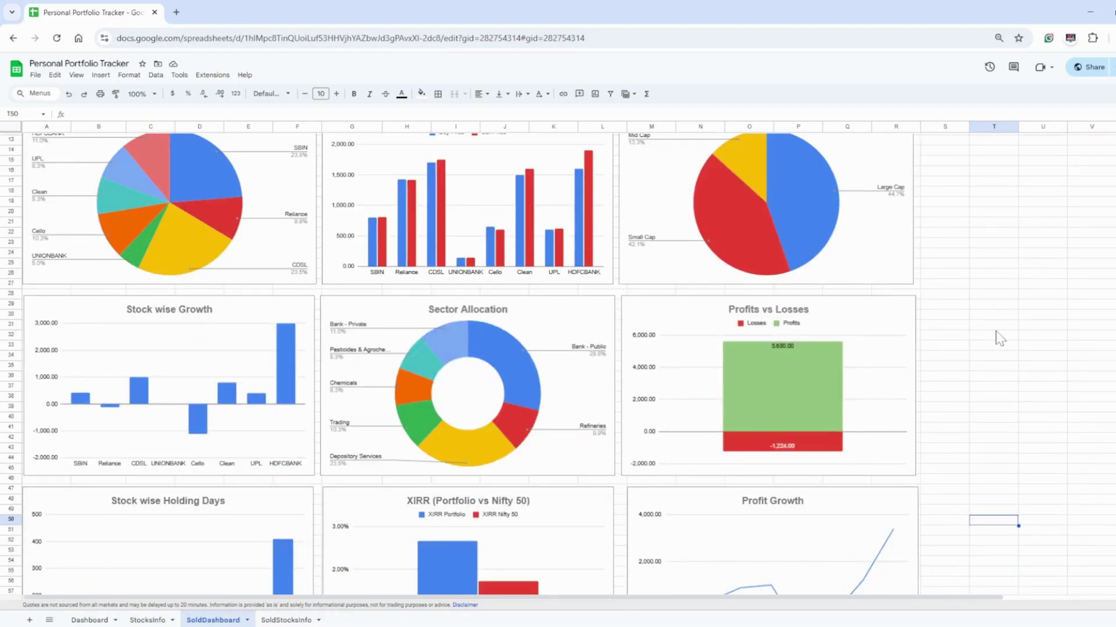
scroll(339, 280, down, 2)
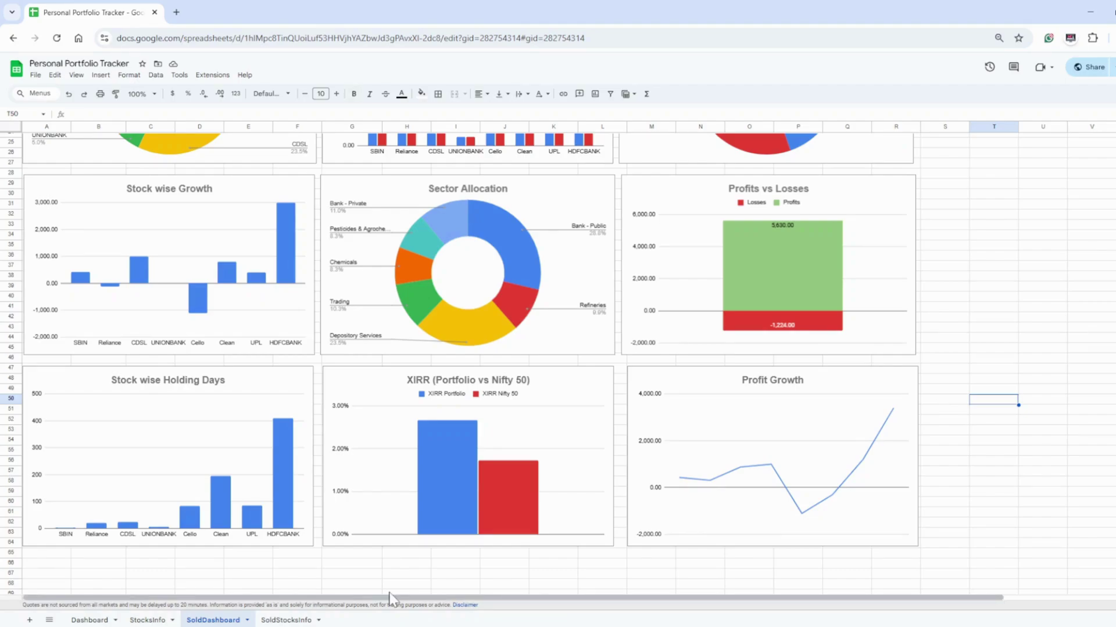
click(139, 621)
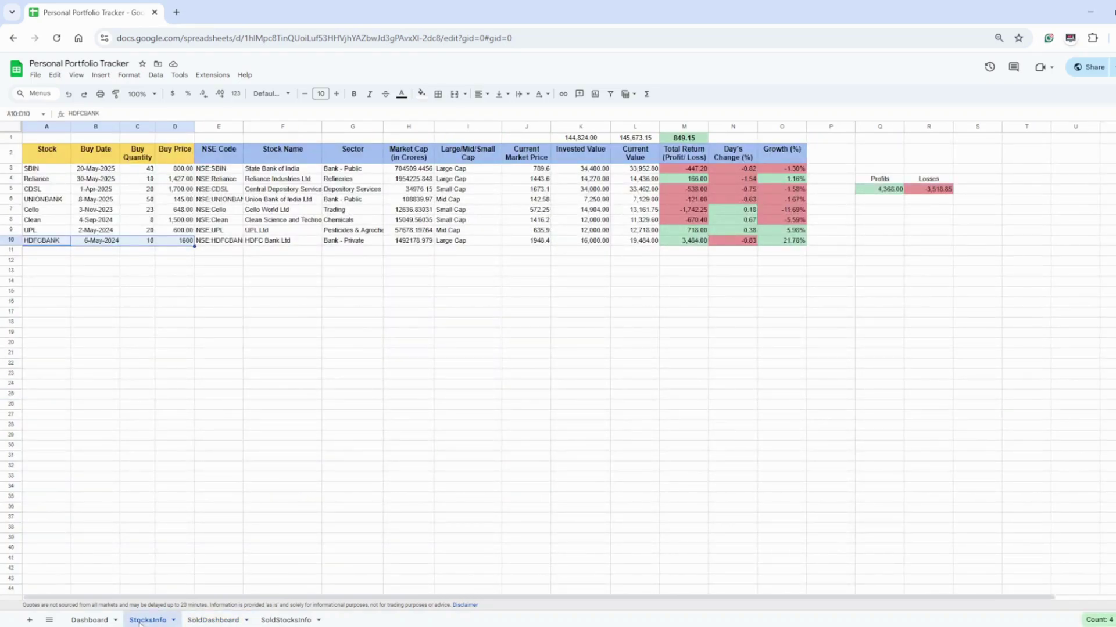
Clear HDFCBANK's A10:D10 entry from StocksInfo and view the updated Dashboard
key(Delete)
click(95, 293)
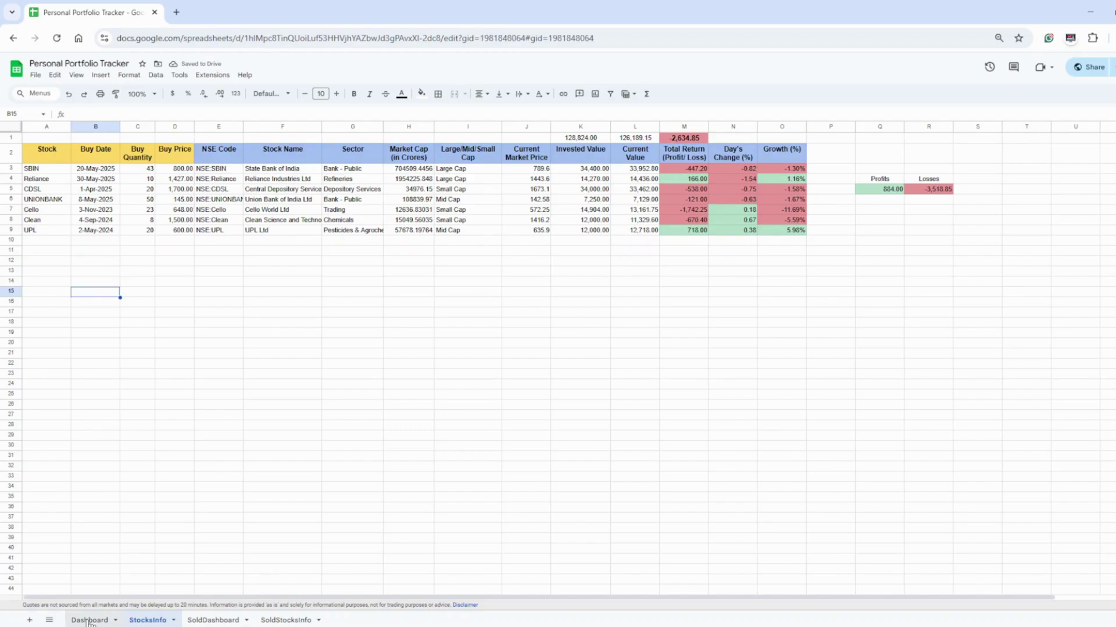
click(88, 621)
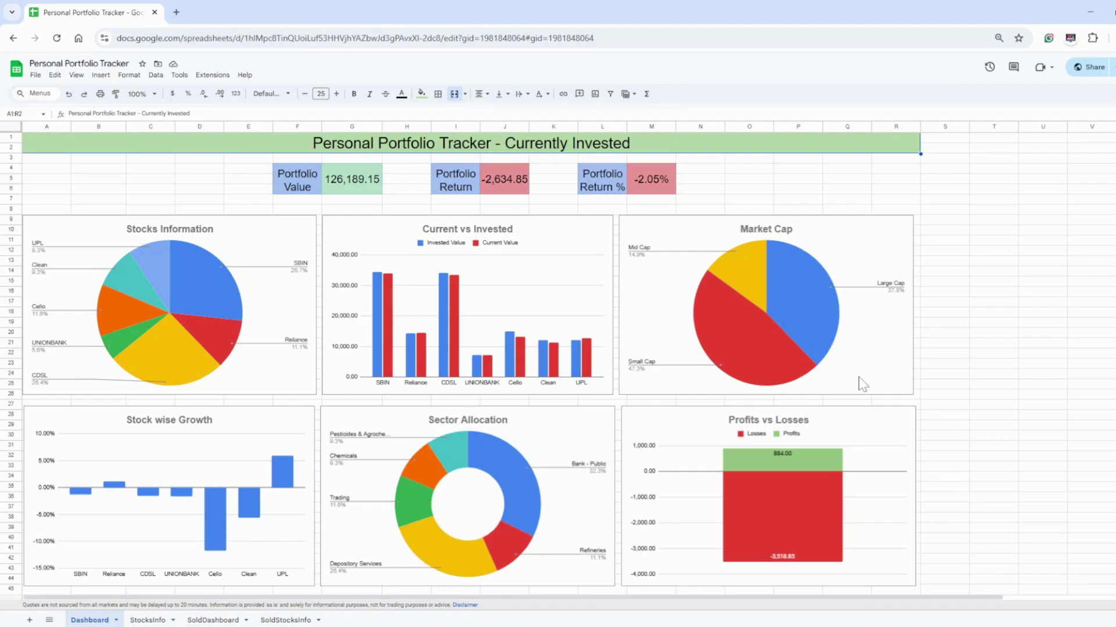
Check the SoldDashboard XIRR chart: portfolio at 2.66% versus Nifty 50's 1.73%
click(213, 621)
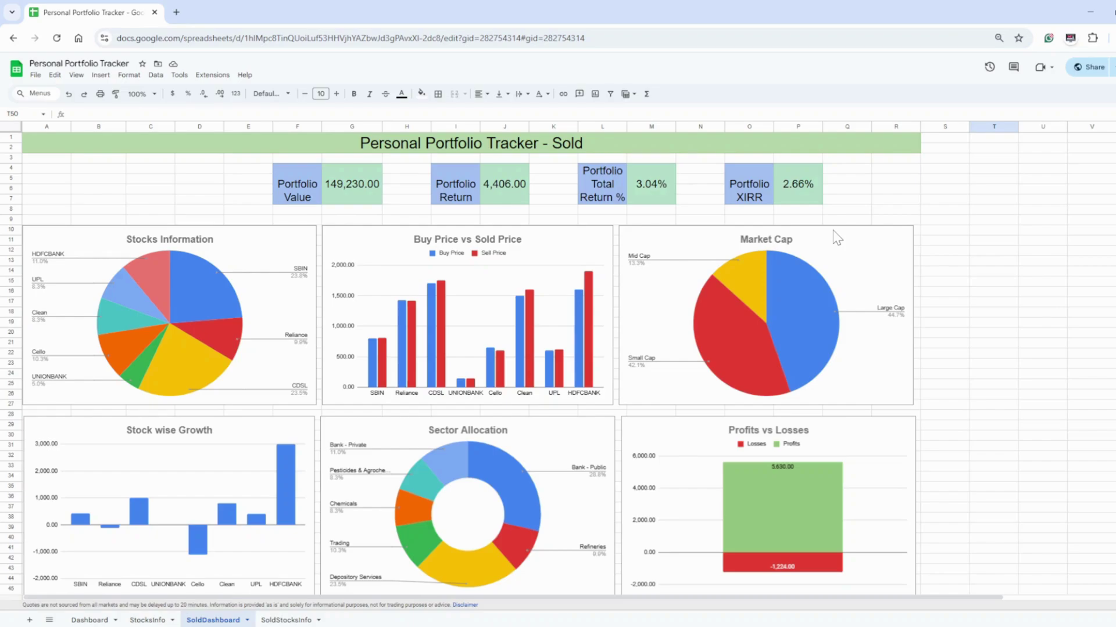
scroll(480, 325, down, 5)
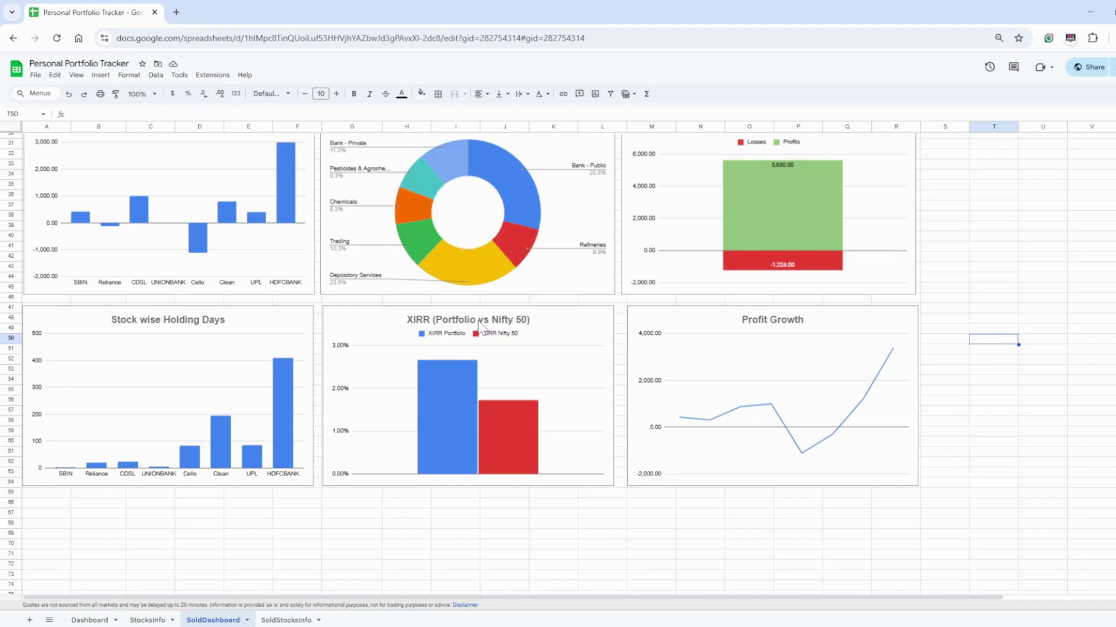
click(511, 453)
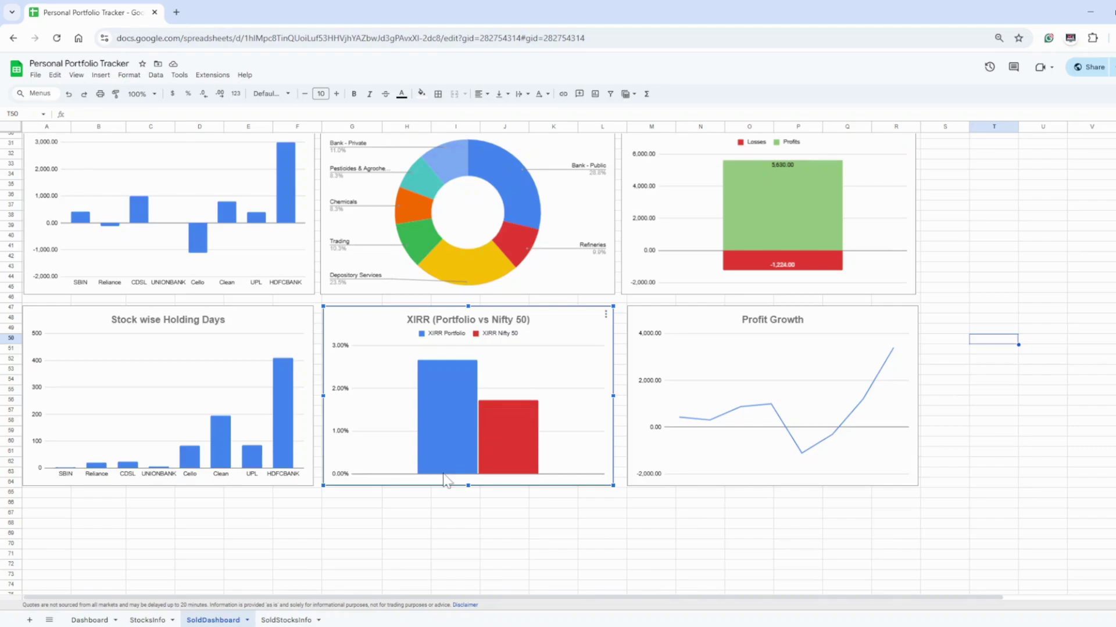
mouse_move(446, 470)
scroll(937, 424, up, 5)
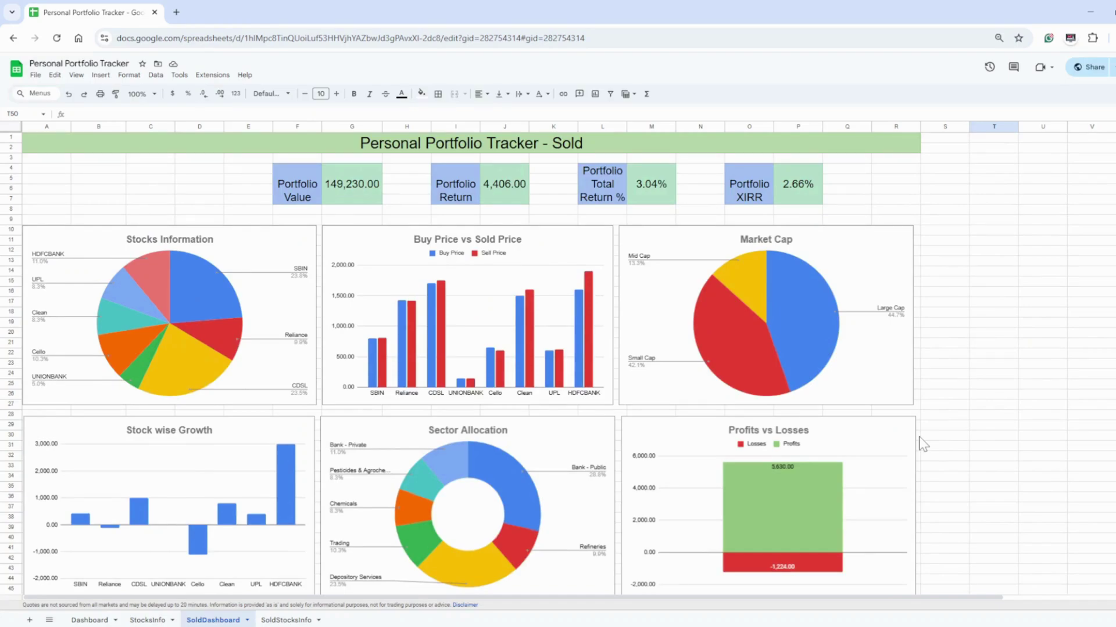